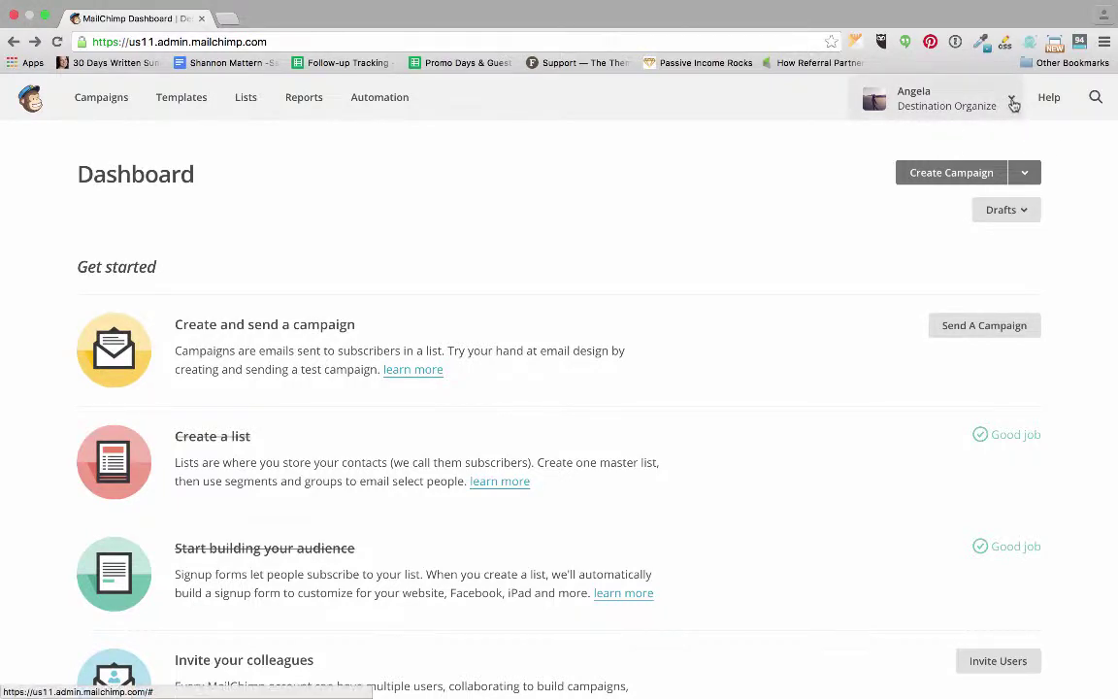
Open the Account overview page from the account menu.
click(1011, 101)
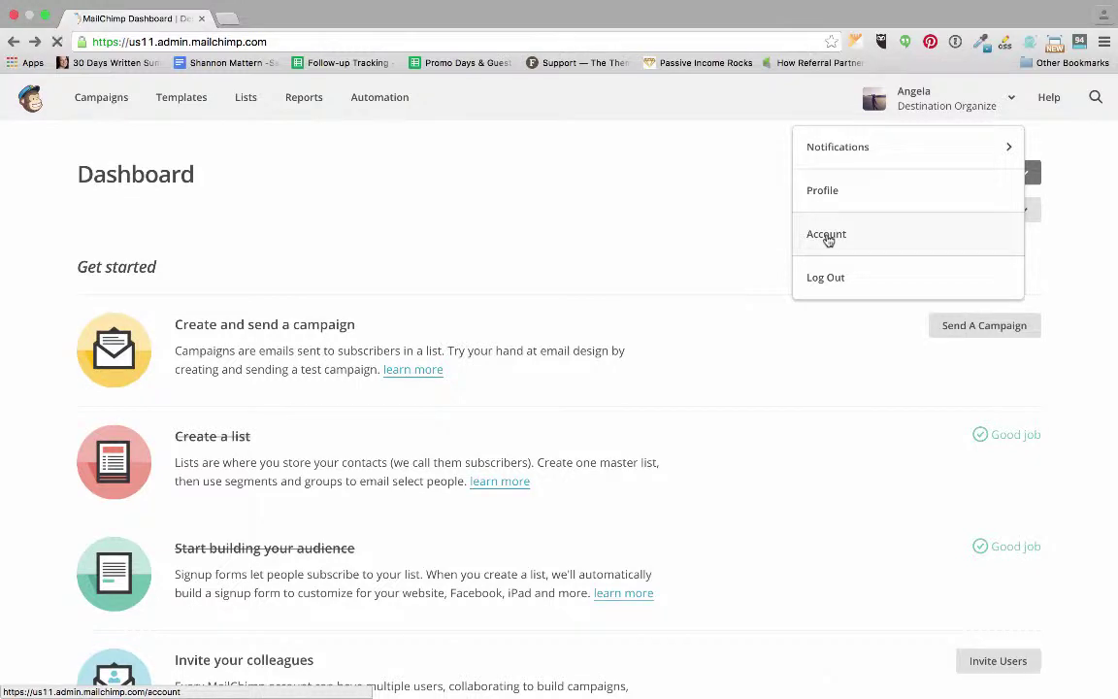
click(828, 237)
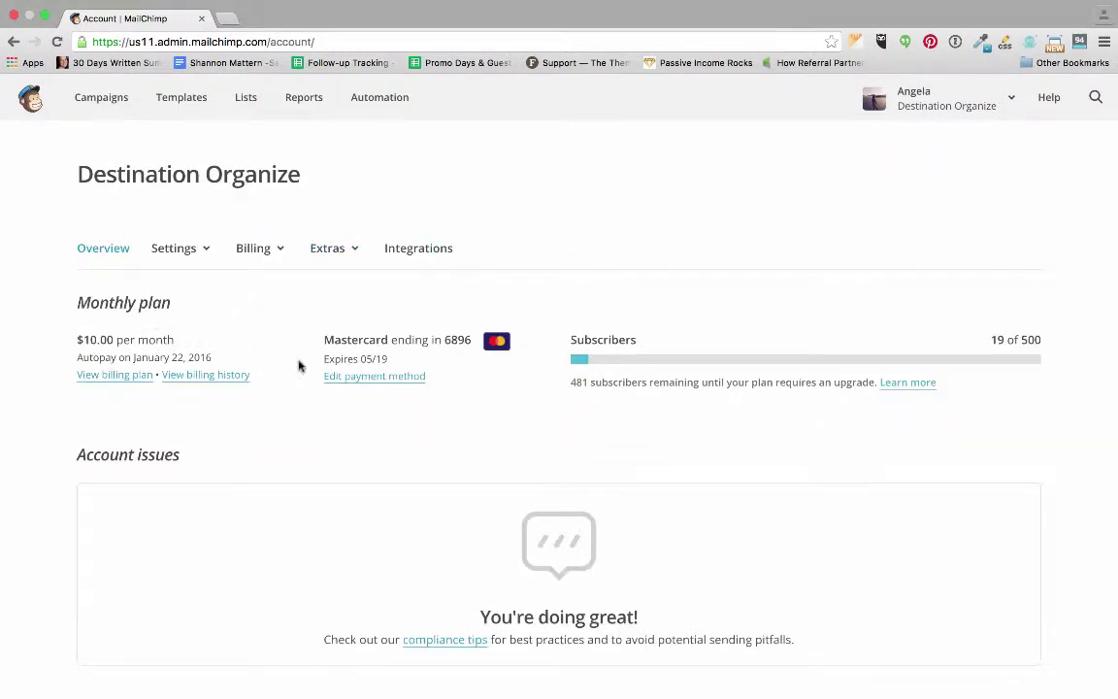
scroll(297, 363, down, 2)
scroll(113, 368, down, 3)
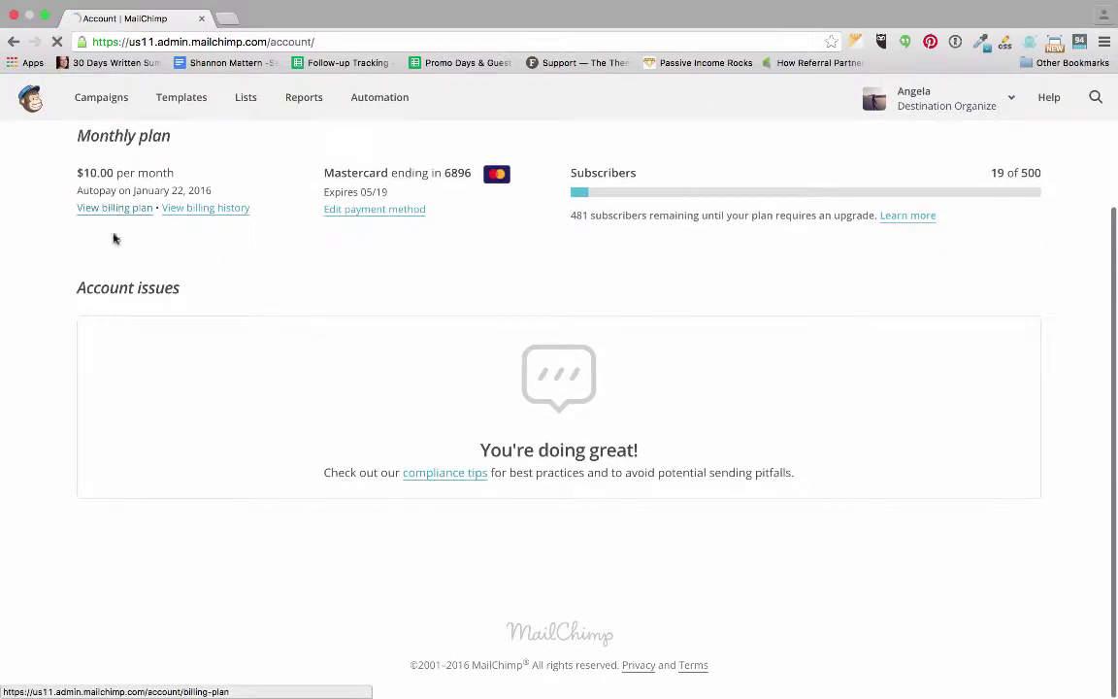
Review the billing plans, pick Pay As You Go, and go to Automation.
click(113, 209)
scroll(123, 248, down, 10)
scroll(122, 249, down, 5)
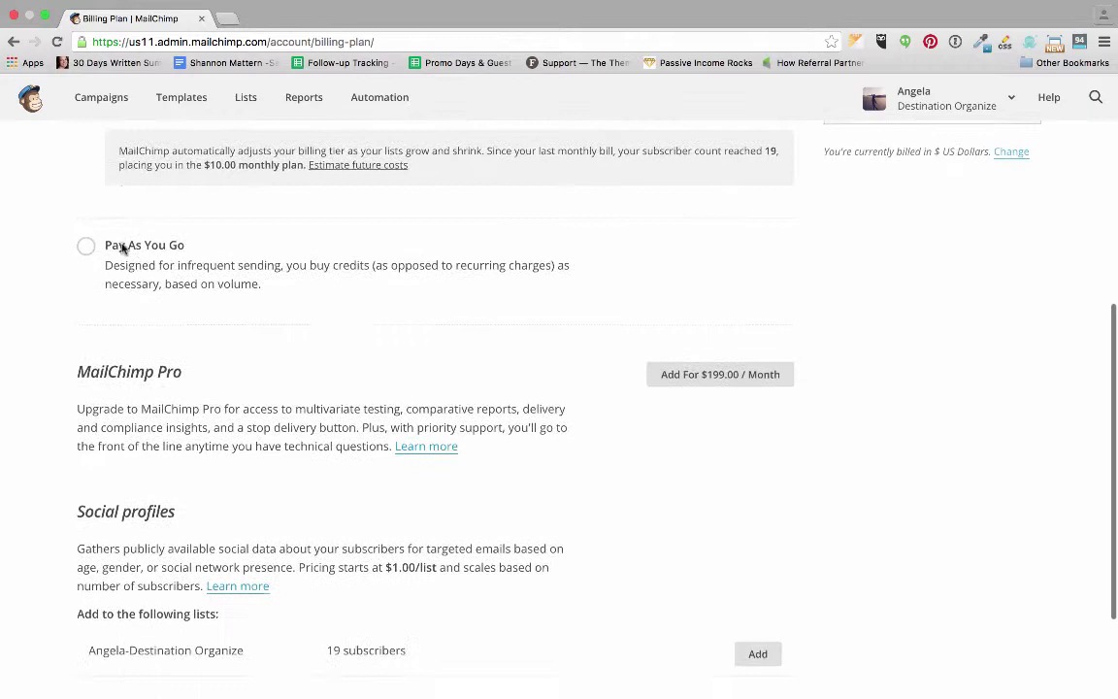
click(92, 166)
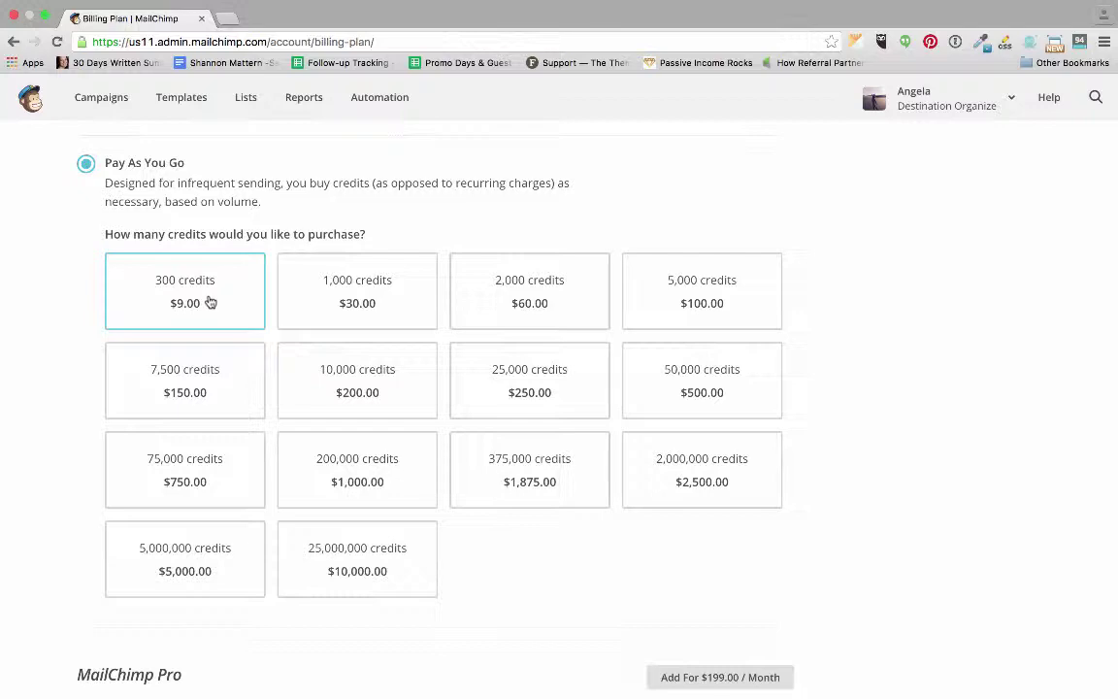
scroll(210, 301, up, 3)
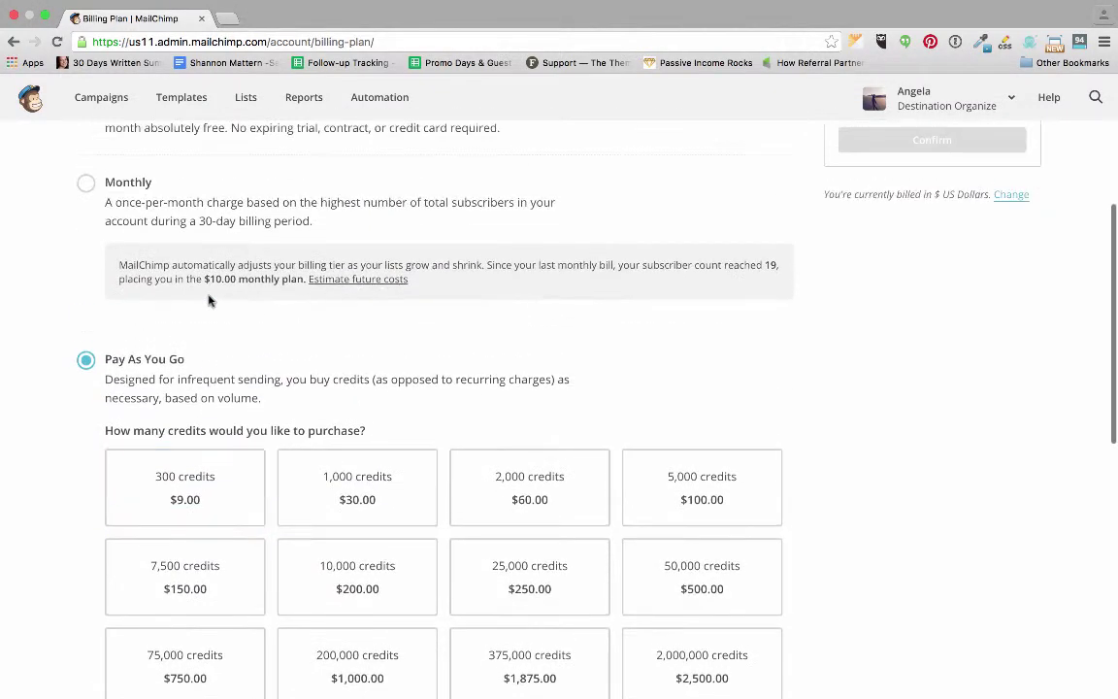
scroll(210, 300, up, 2)
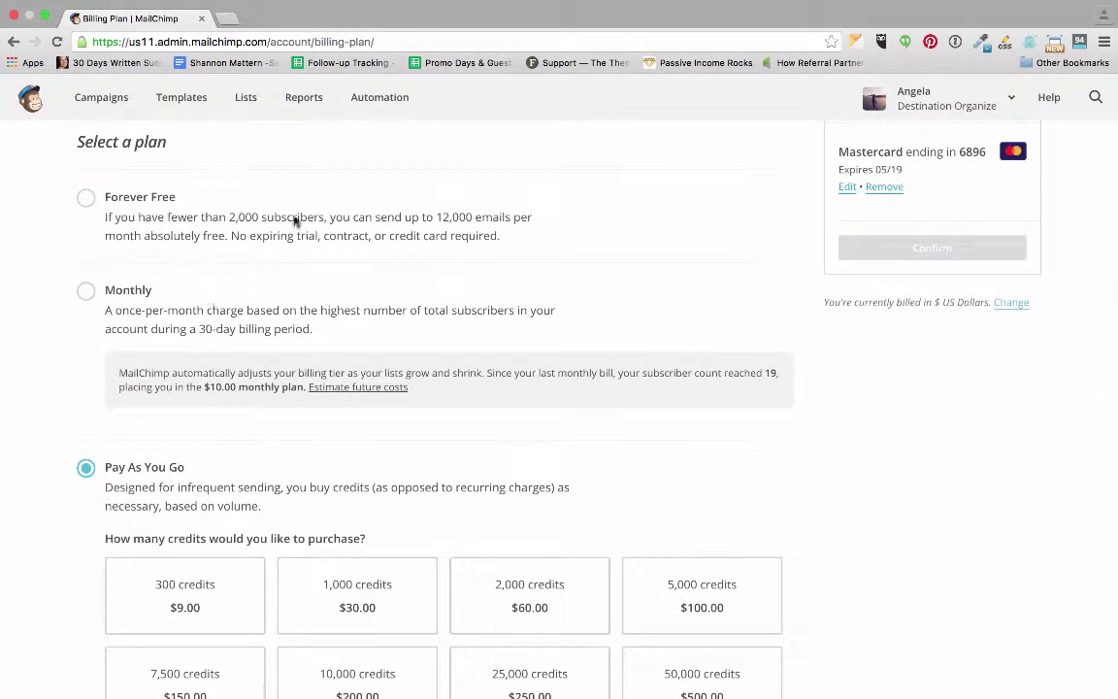
click(387, 101)
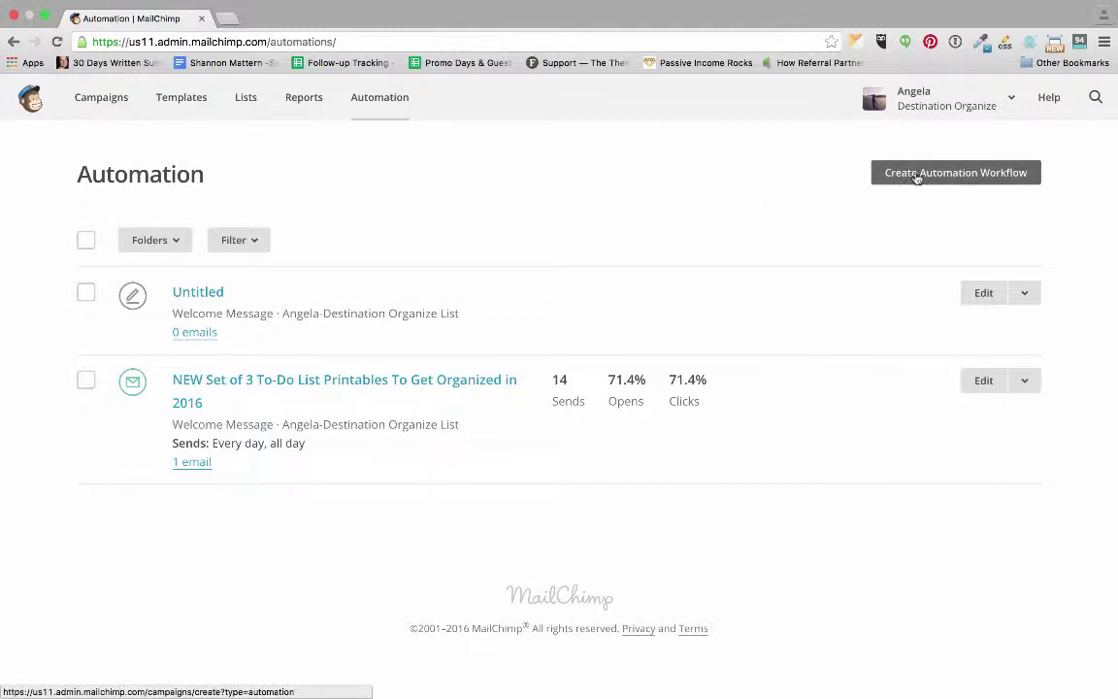
Create a Welcome Message automation workflow for the 19-subscriber list.
click(915, 177)
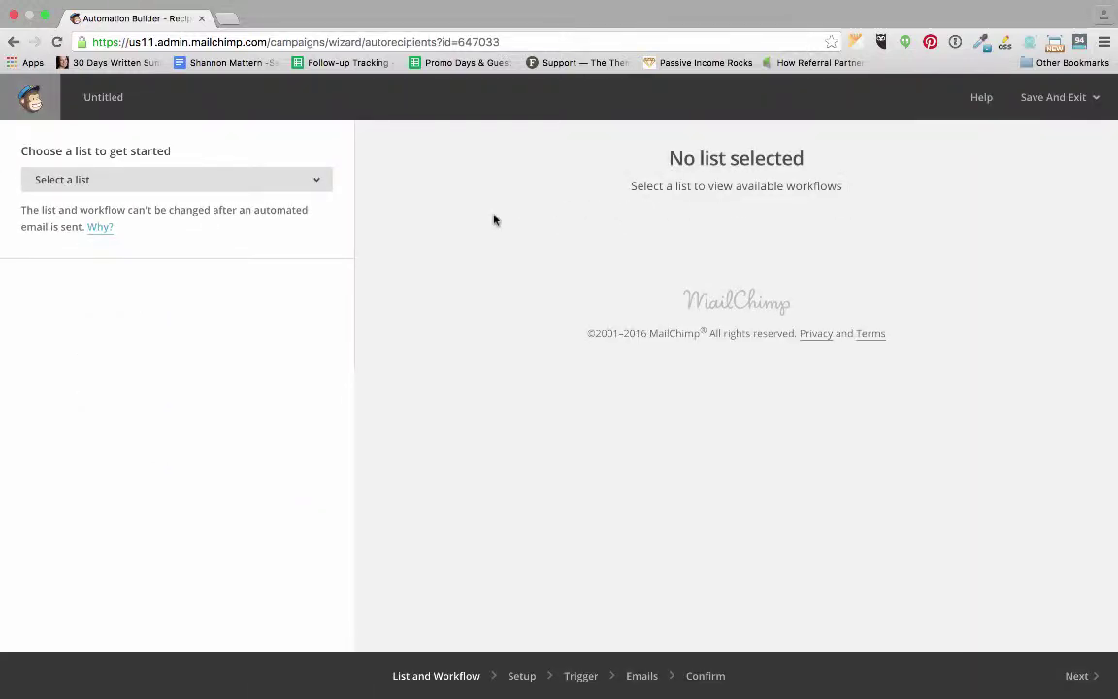
click(288, 188)
click(252, 251)
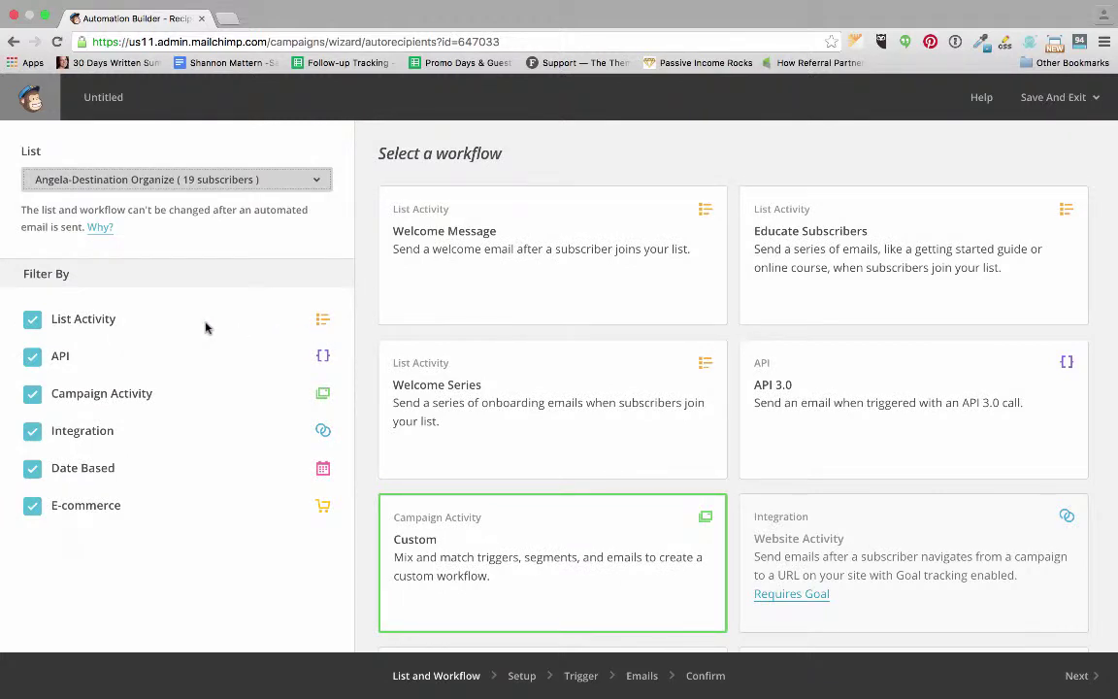
scroll(581, 482, down, 1)
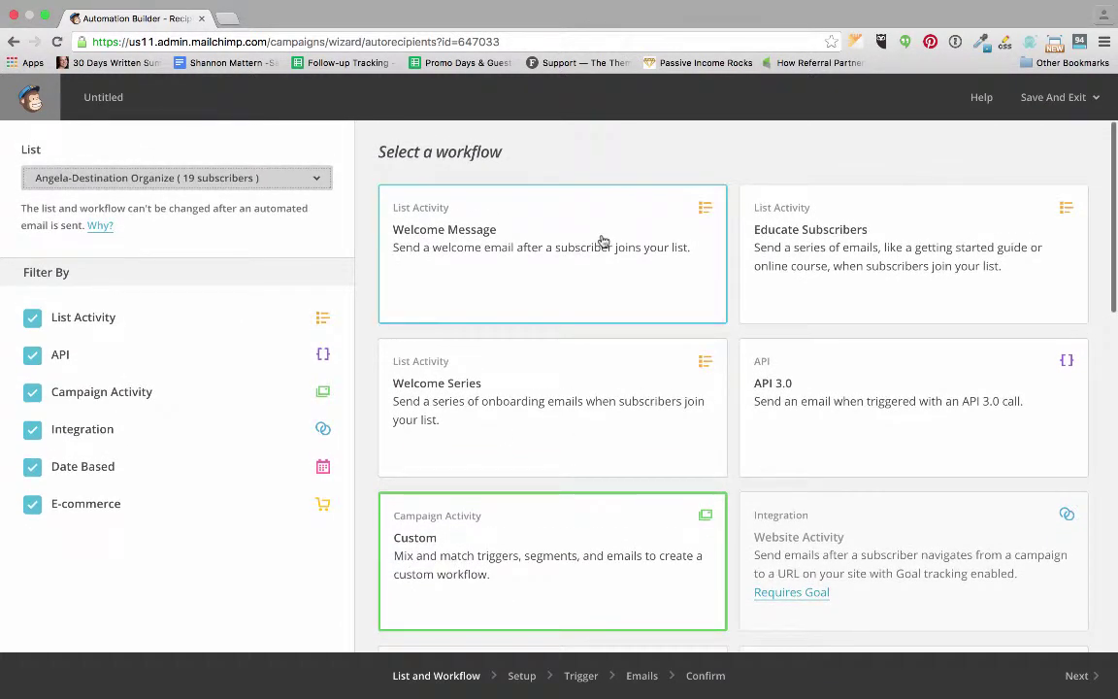
click(601, 241)
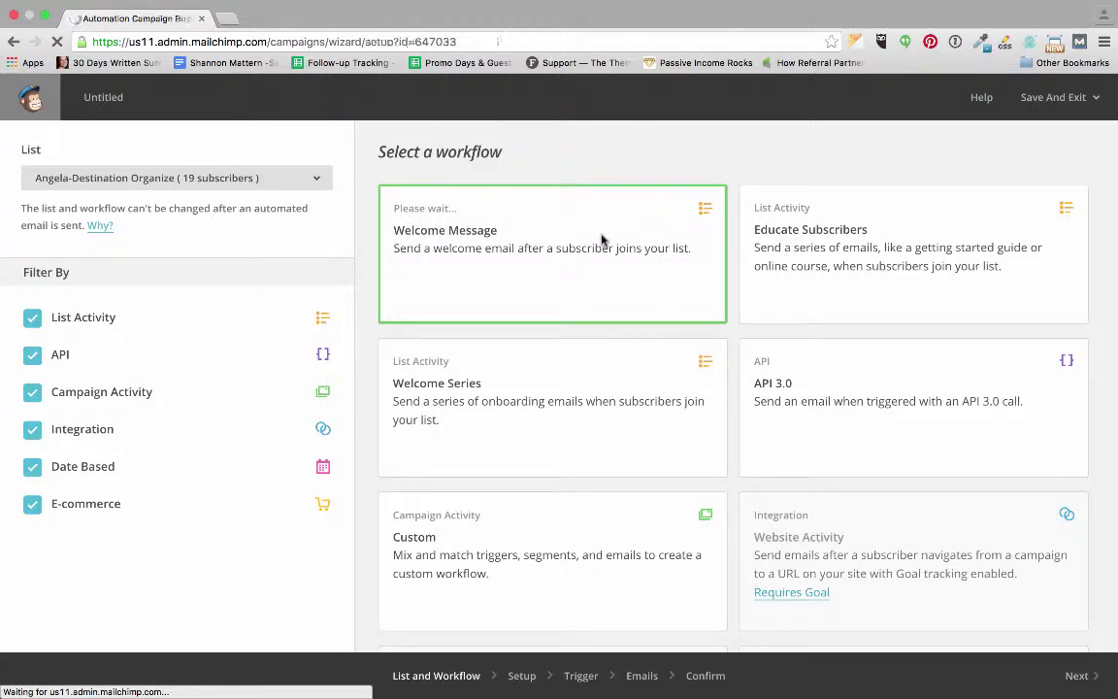
Name the workflow 'Mailchimp Test' and continue to the Configure trigger step.
scroll(601, 241, down, 1)
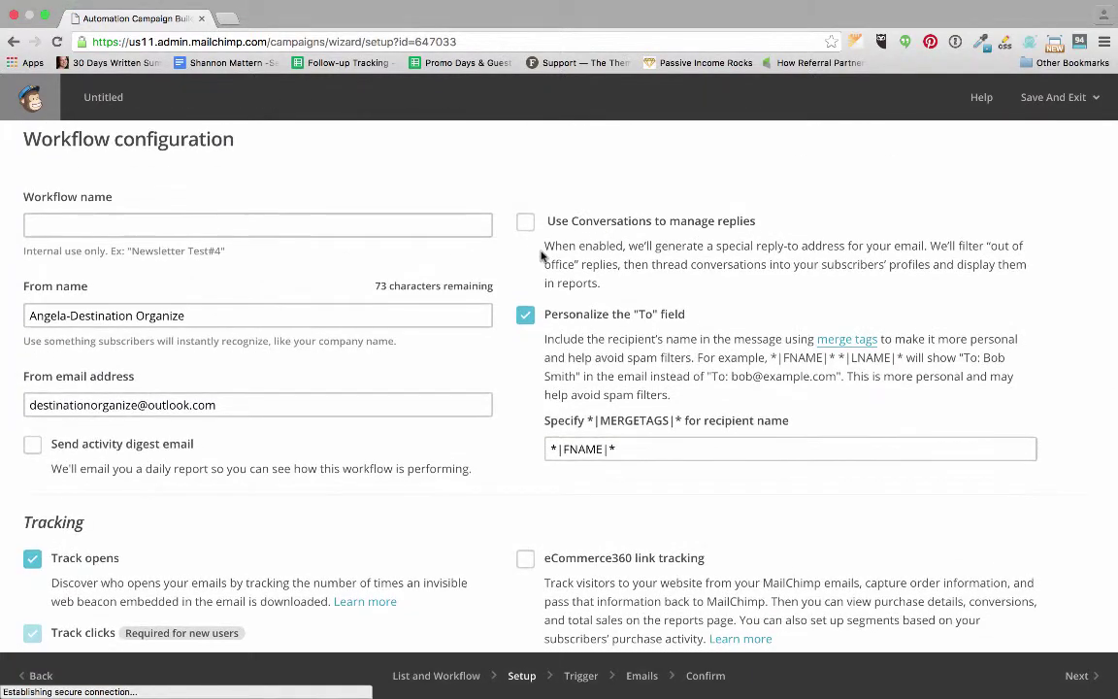
click(411, 226)
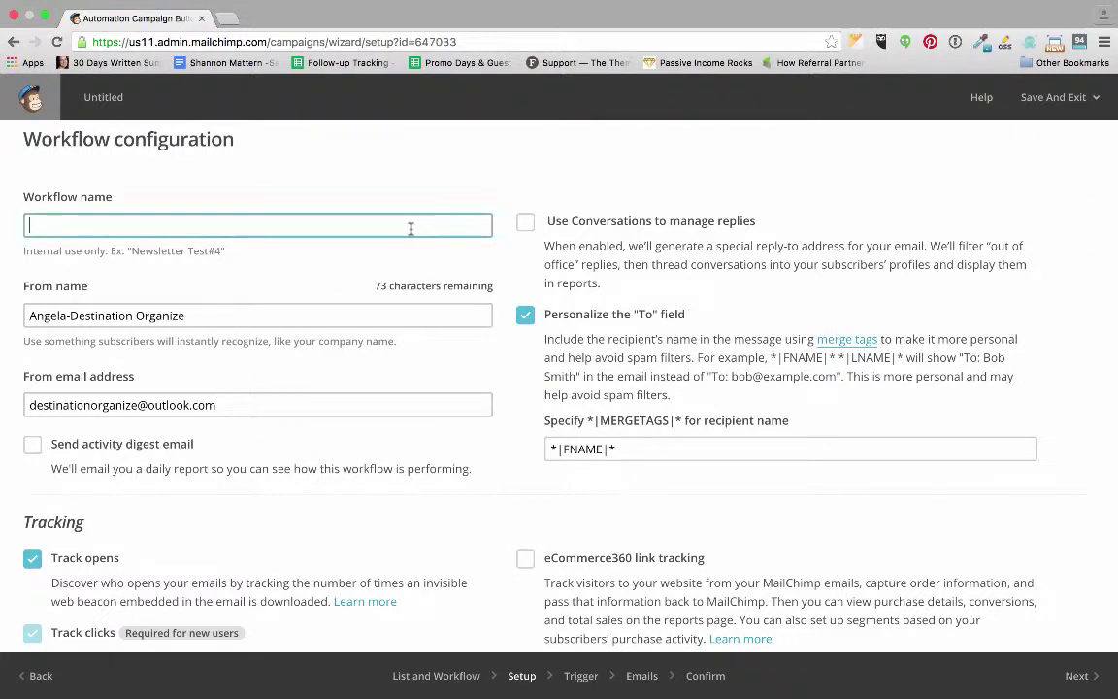
text(Te)
key(BackSpace)
key(BackSpace)
text(Vide)
text(Mailch)
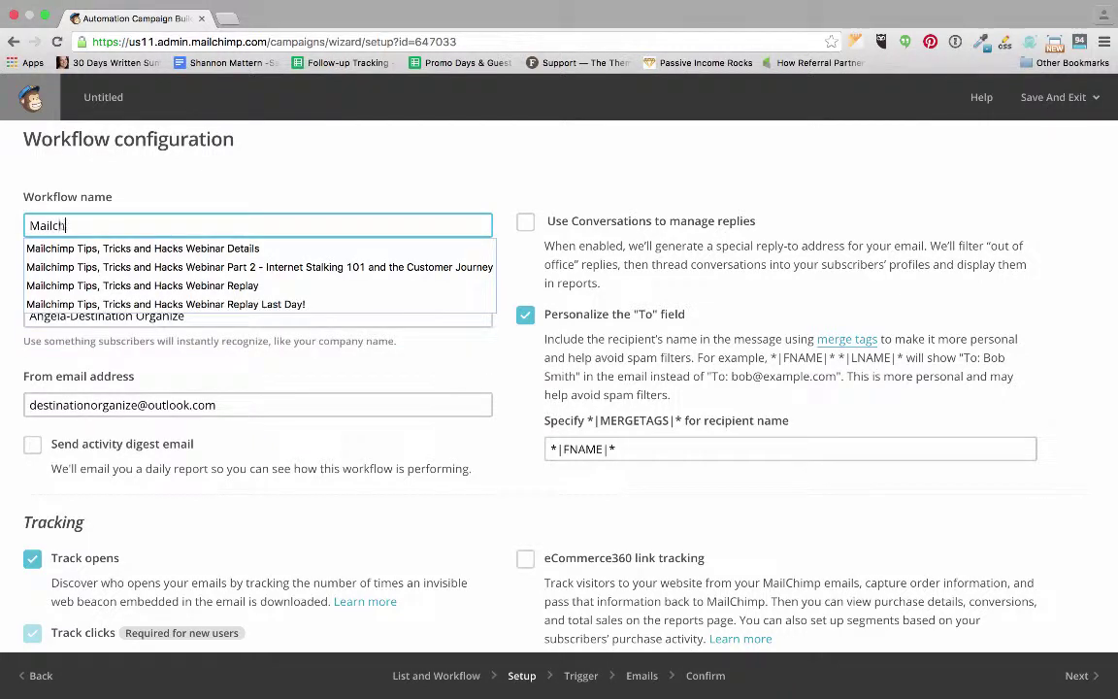
text(imp Test)
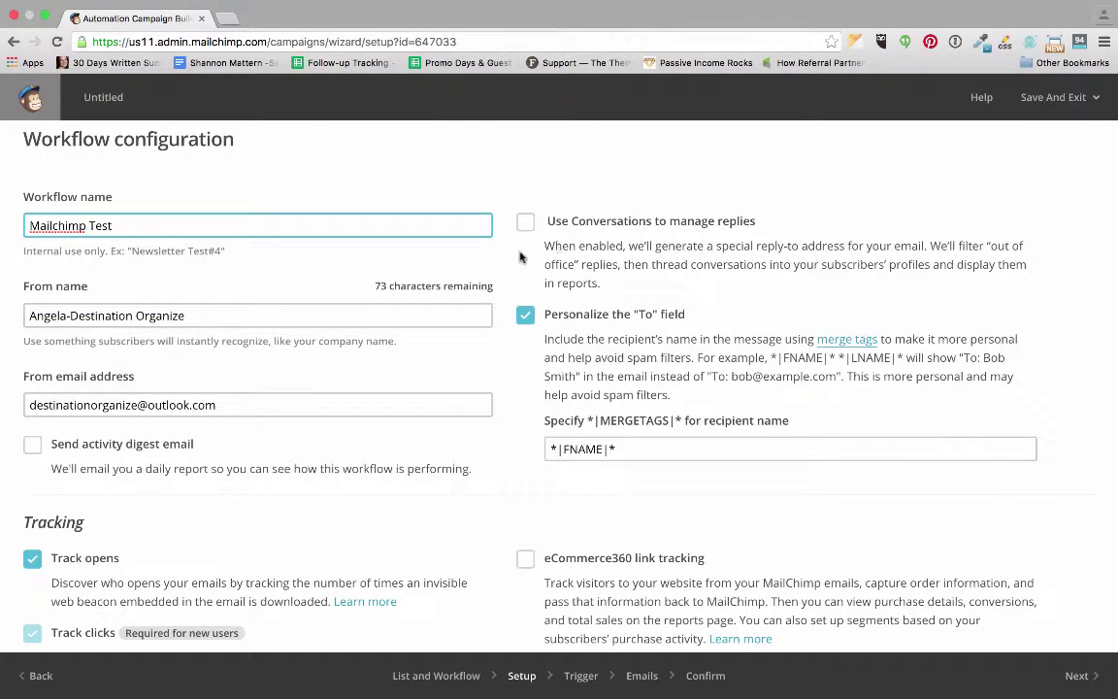
scroll(514, 257, down, 4)
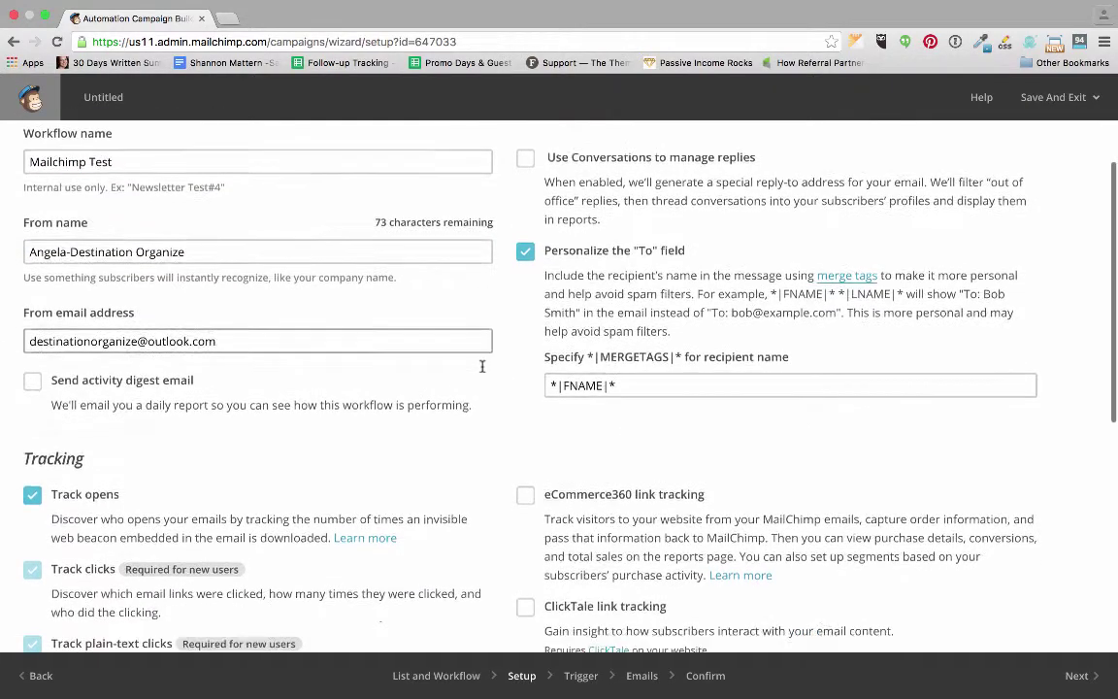
scroll(485, 369, down, 7)
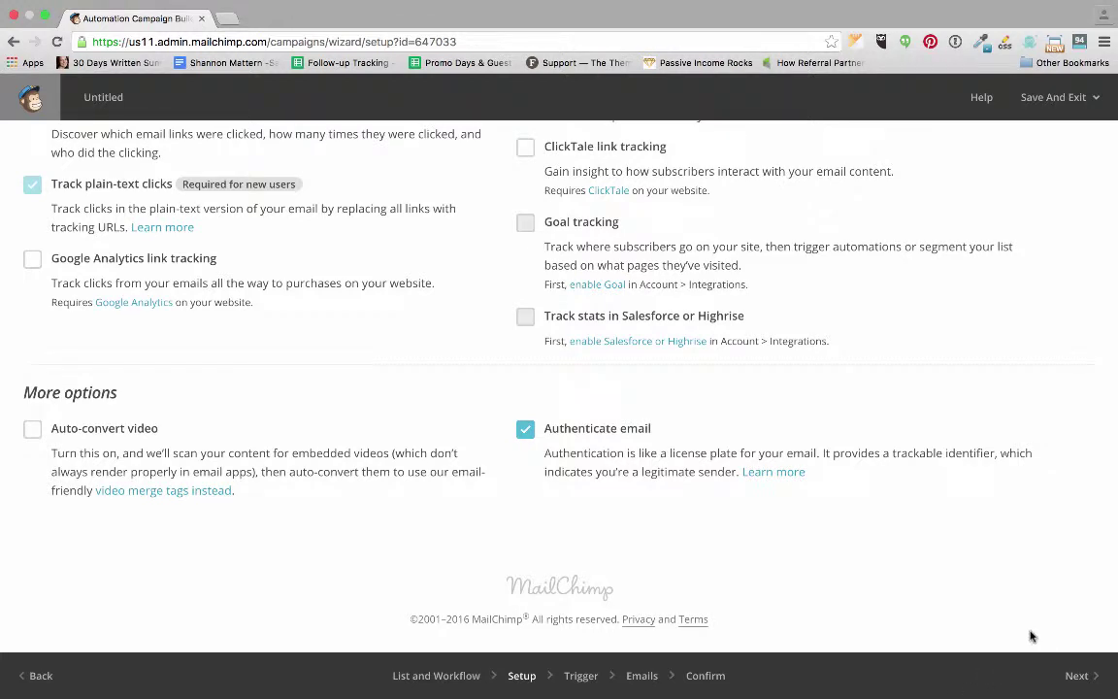
click(1076, 677)
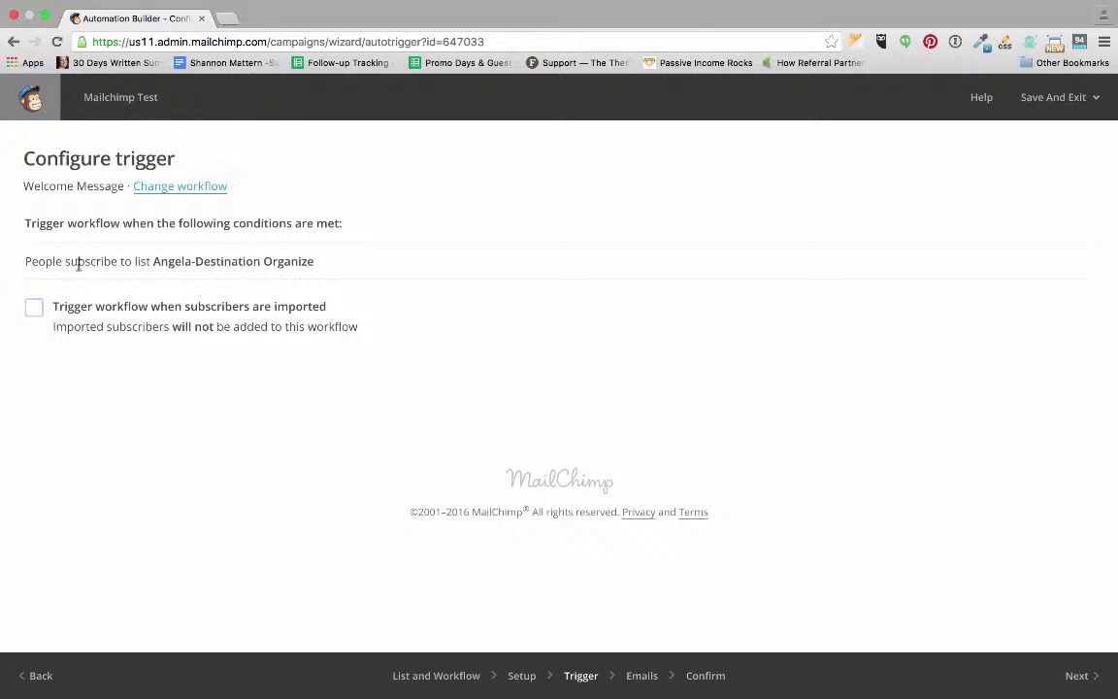
Move on to the Emails step and add a first email to the workflow.
click(1075, 675)
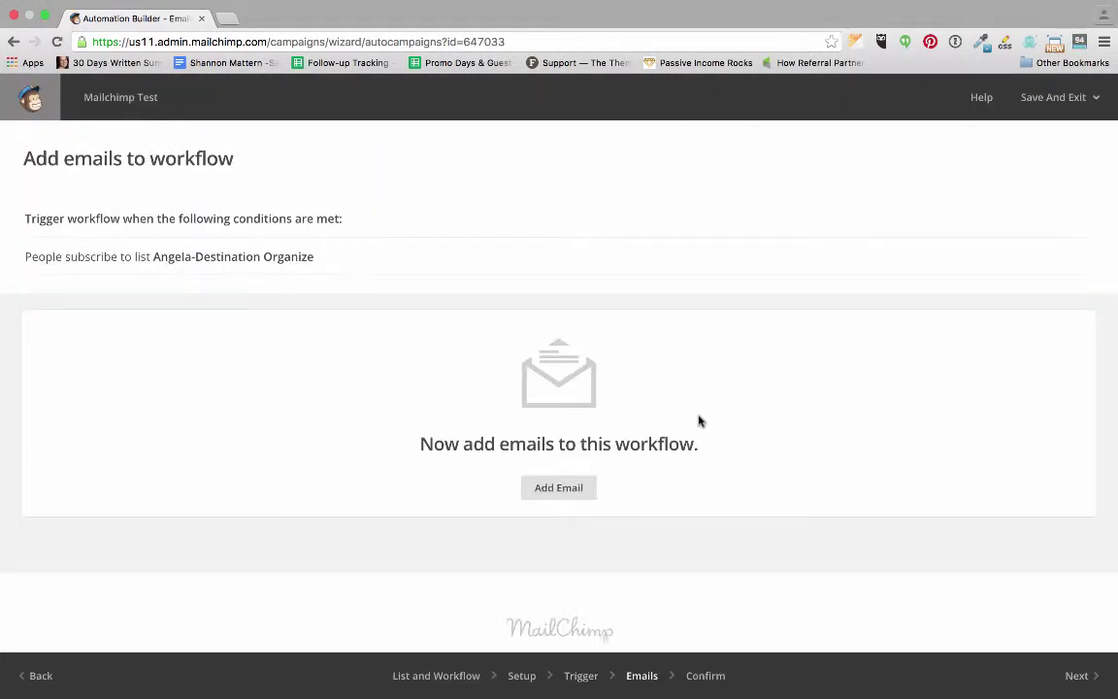
scroll(630, 427, down, 1)
click(561, 444)
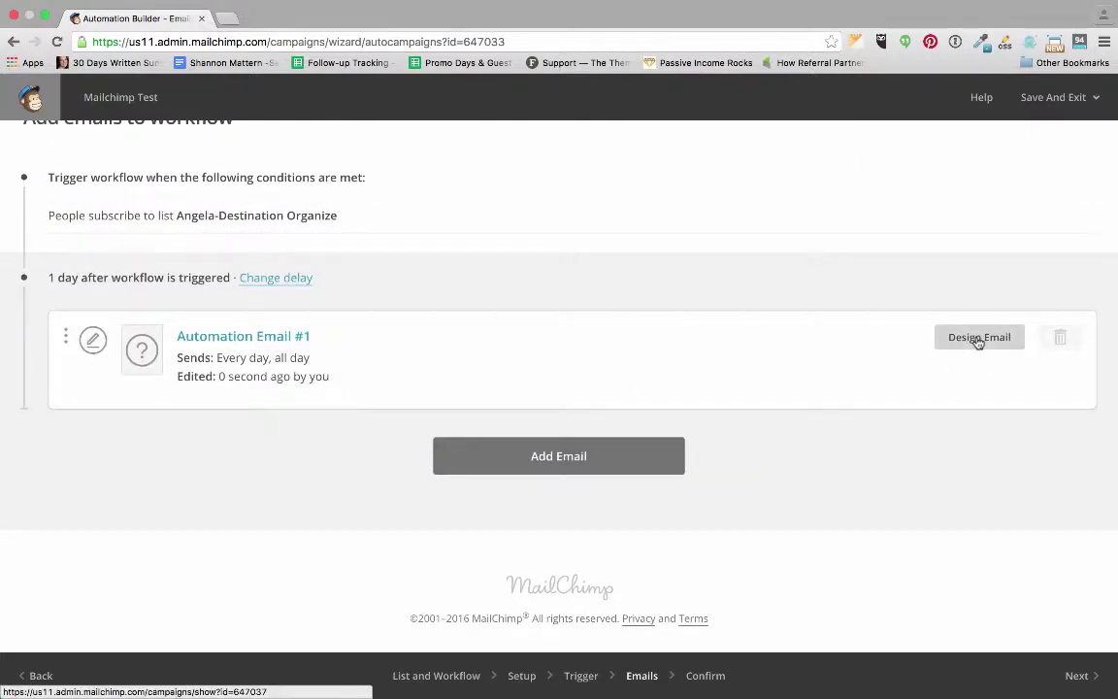
Set Automation Email #1's delay to send immediately after the trigger.
click(279, 284)
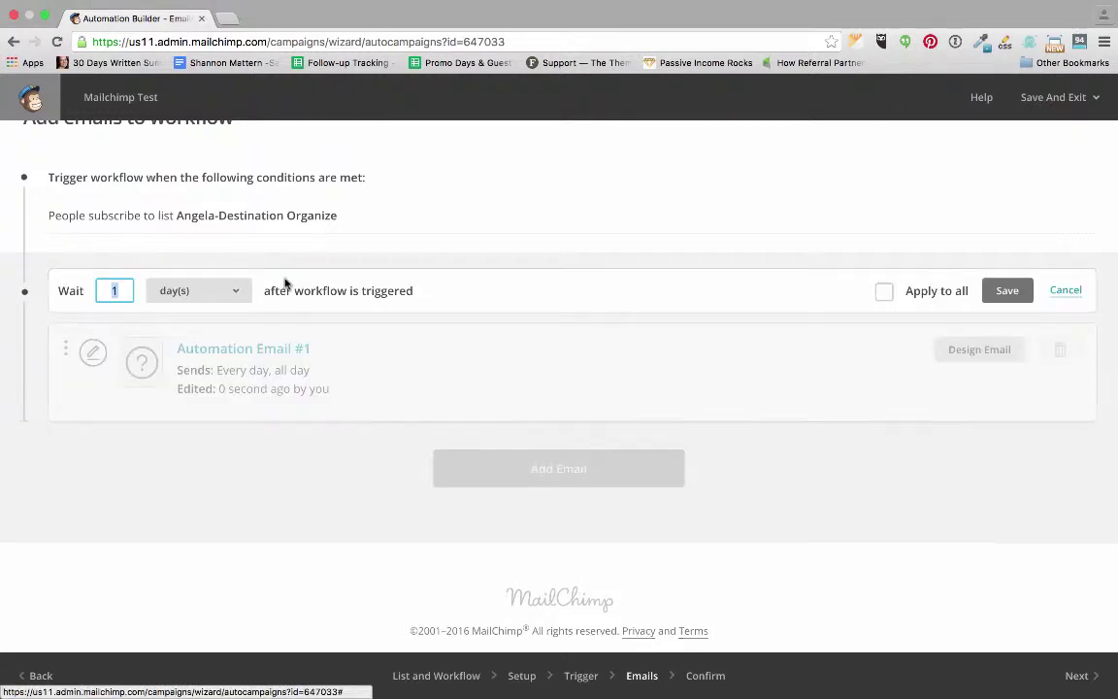
click(194, 291)
click(165, 258)
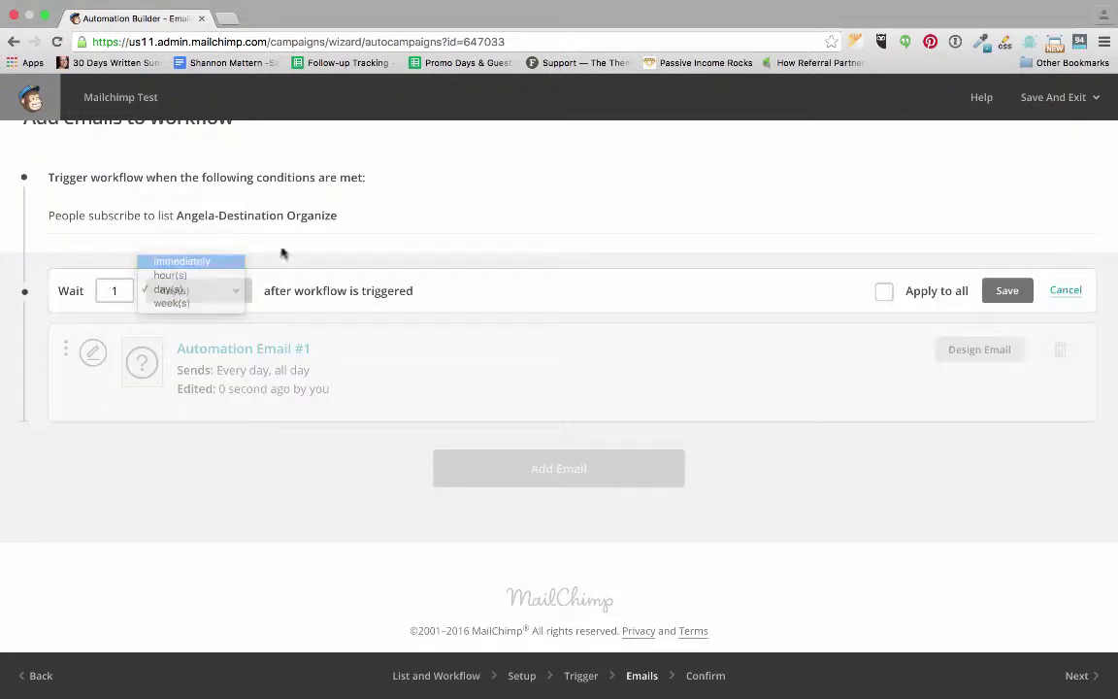
click(1005, 290)
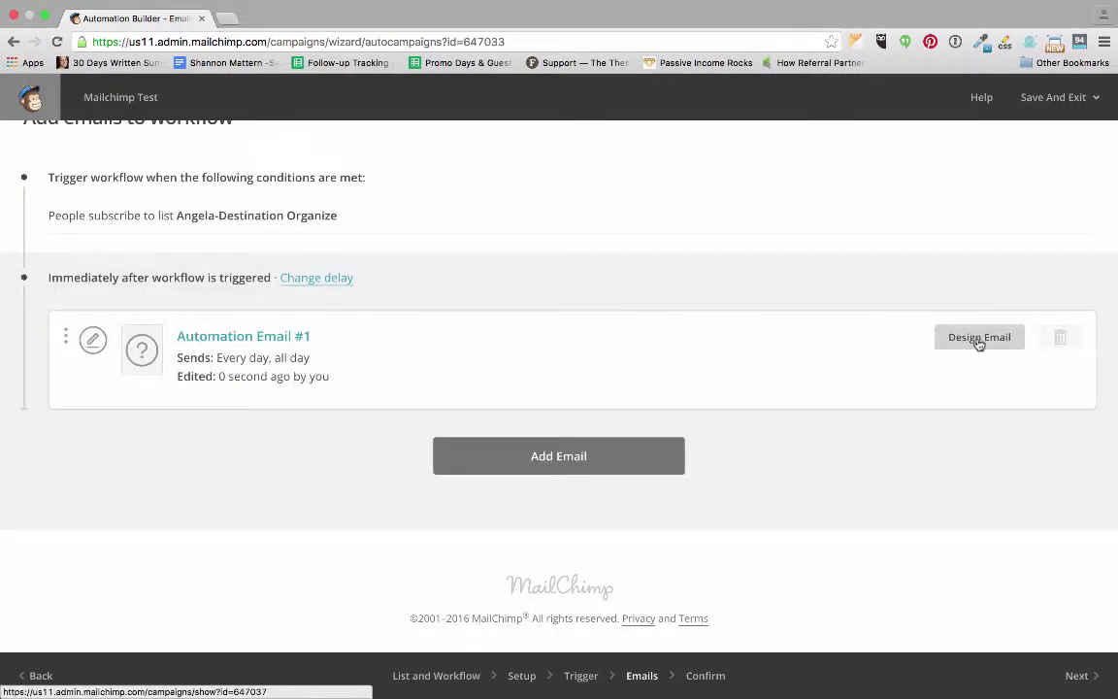
scroll(978, 341, up, 2)
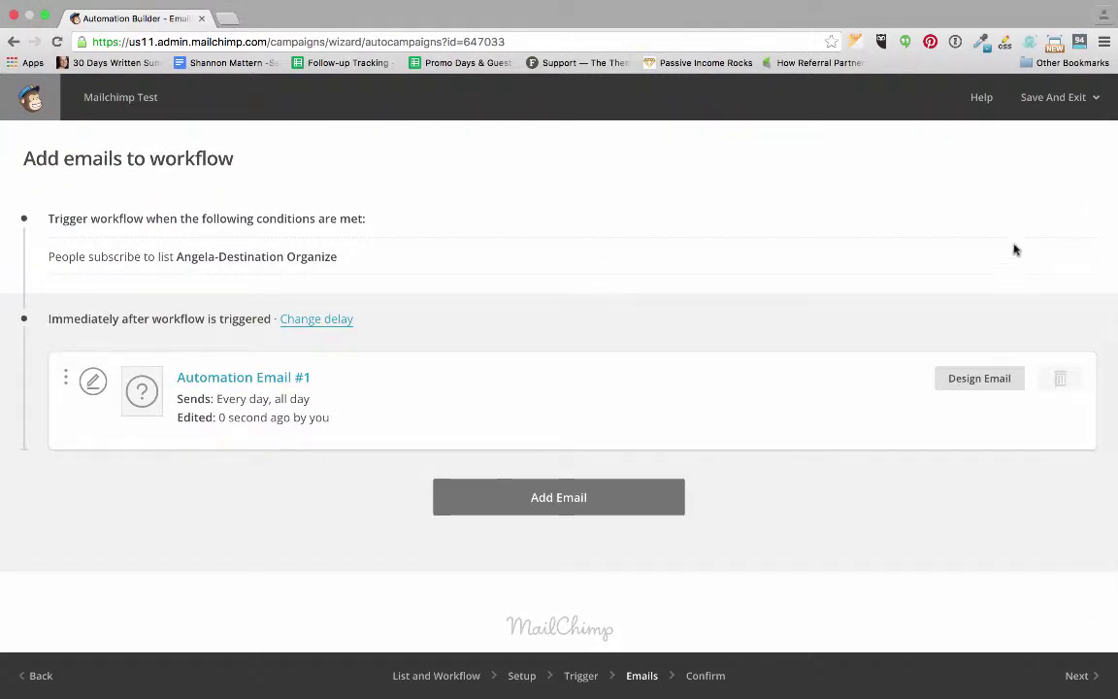
Open the To-Do List Printables workflow from the Automation page.
click(31, 98)
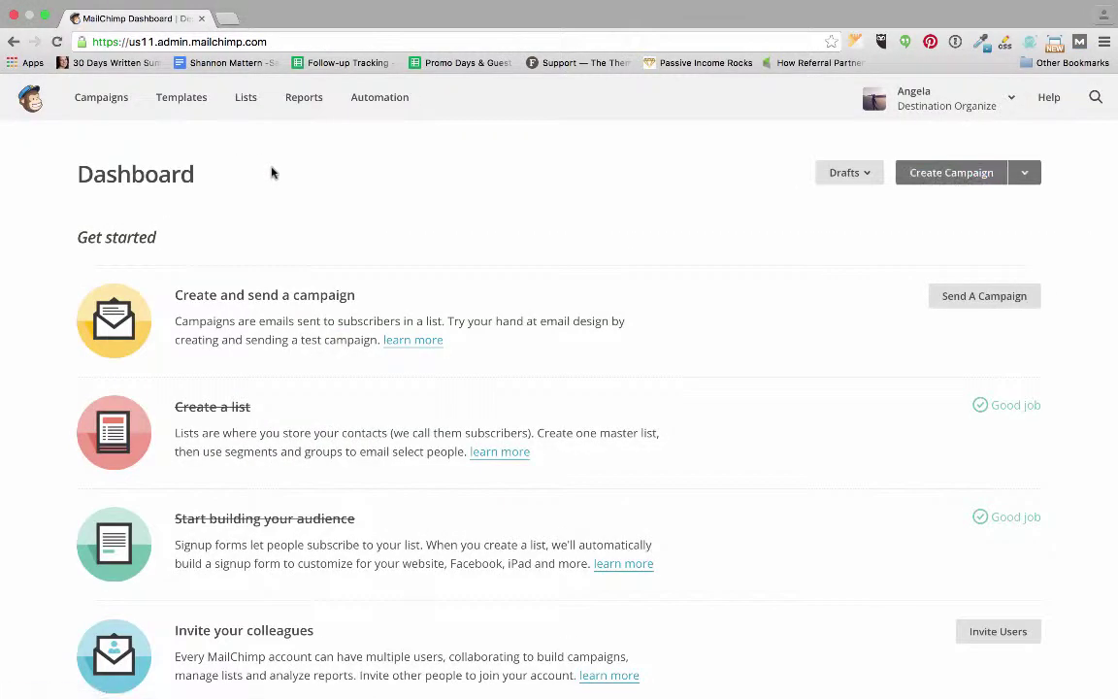
click(386, 107)
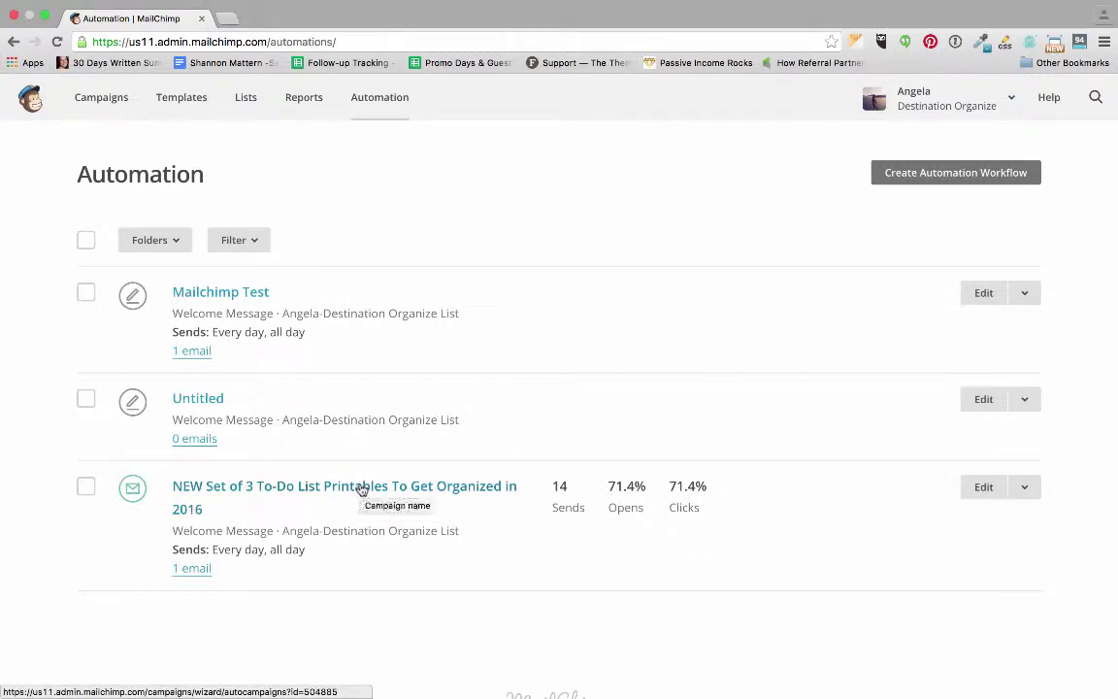
click(361, 488)
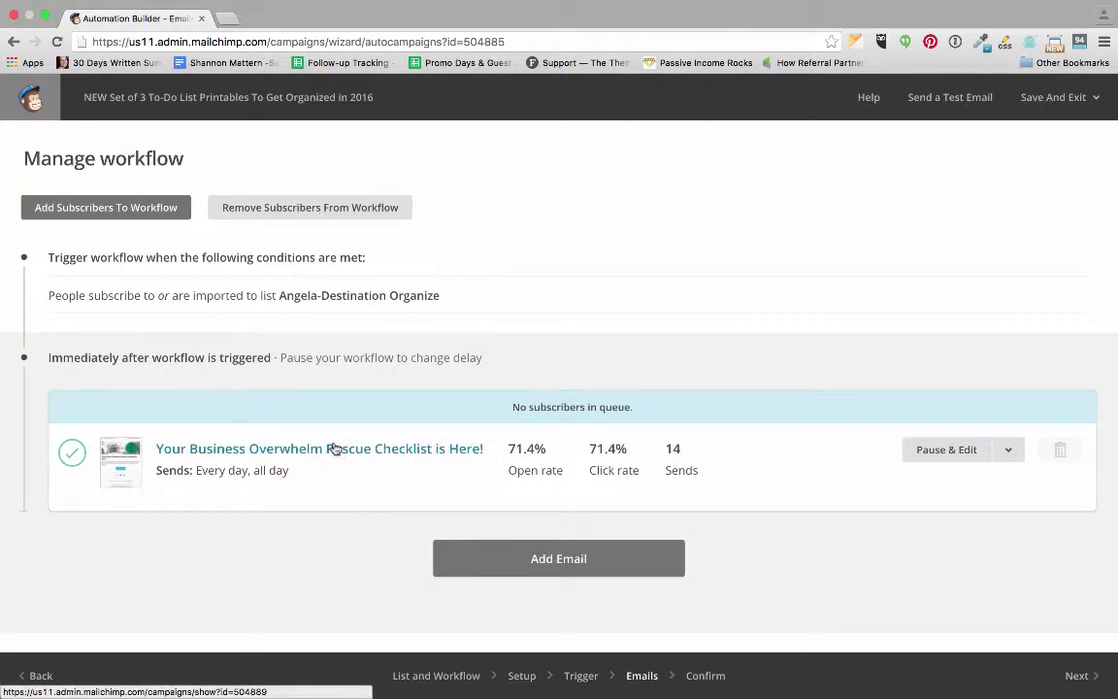
Pause the workflow's email and save its Every Day, As soon as possible schedule.
click(939, 452)
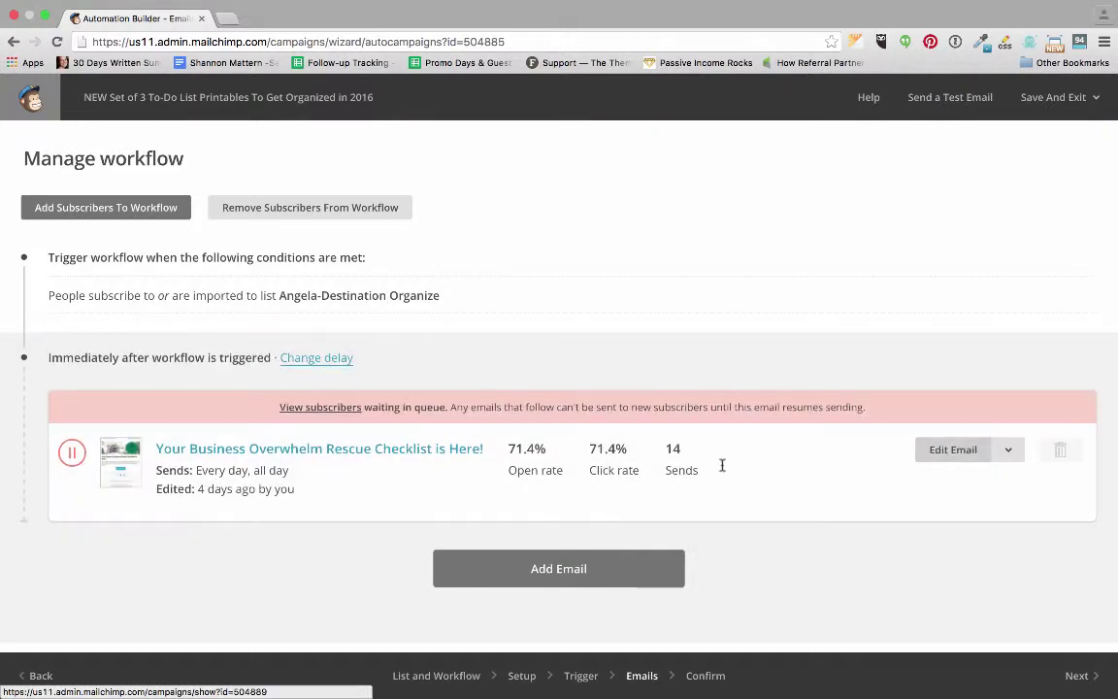
click(393, 449)
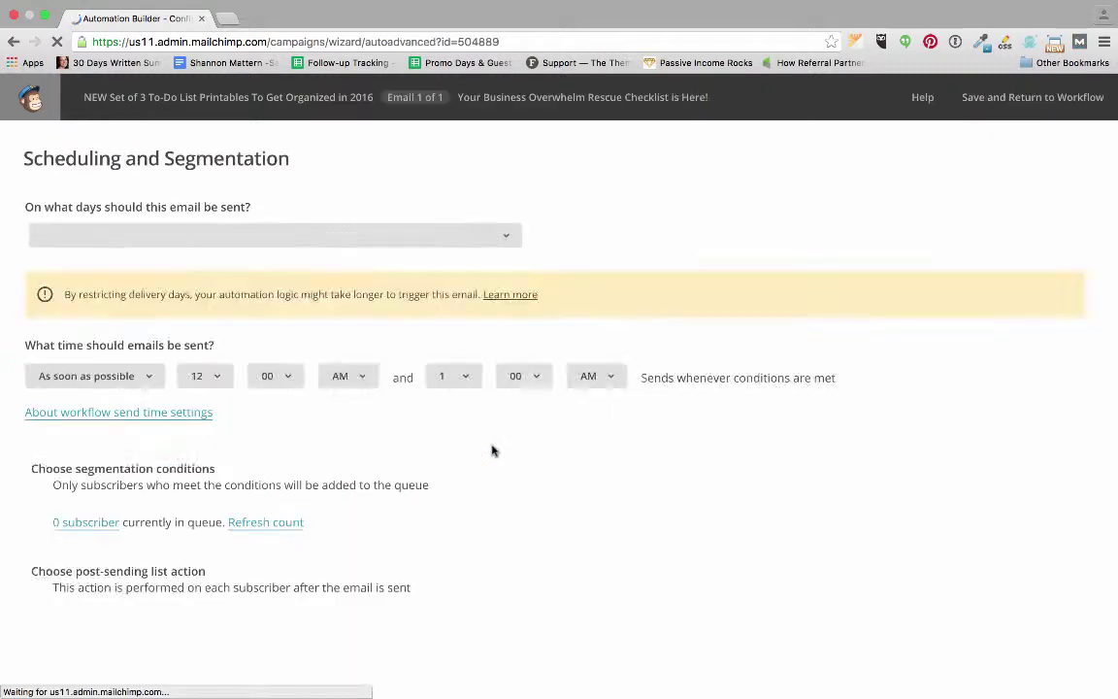
scroll(491, 450, down, 2)
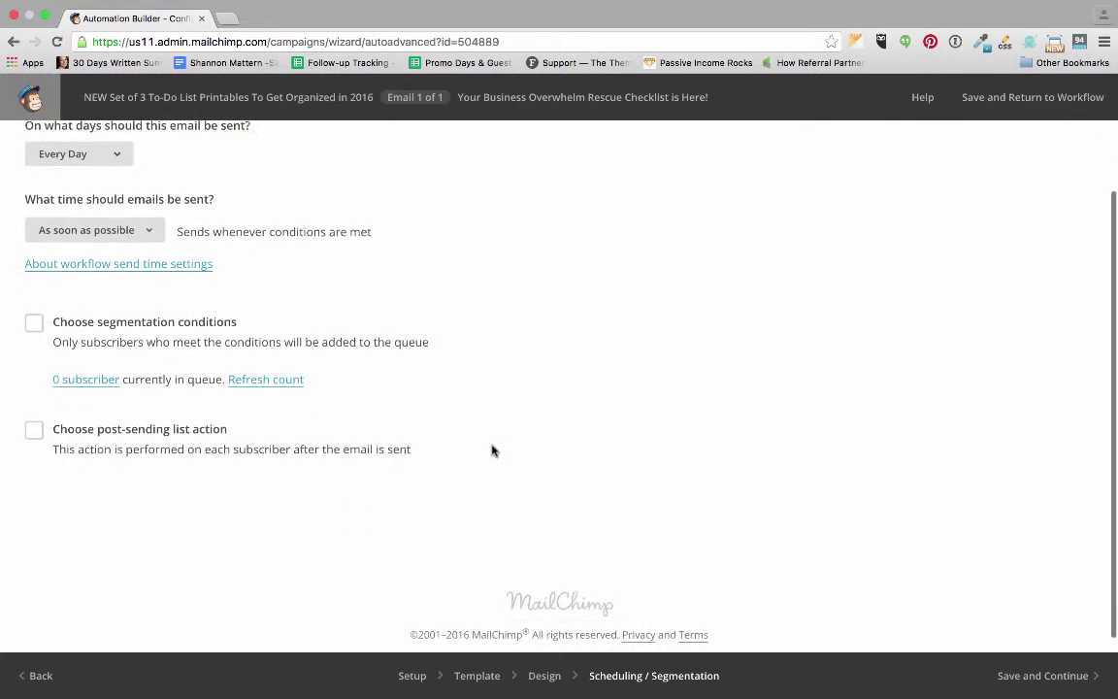
click(1072, 687)
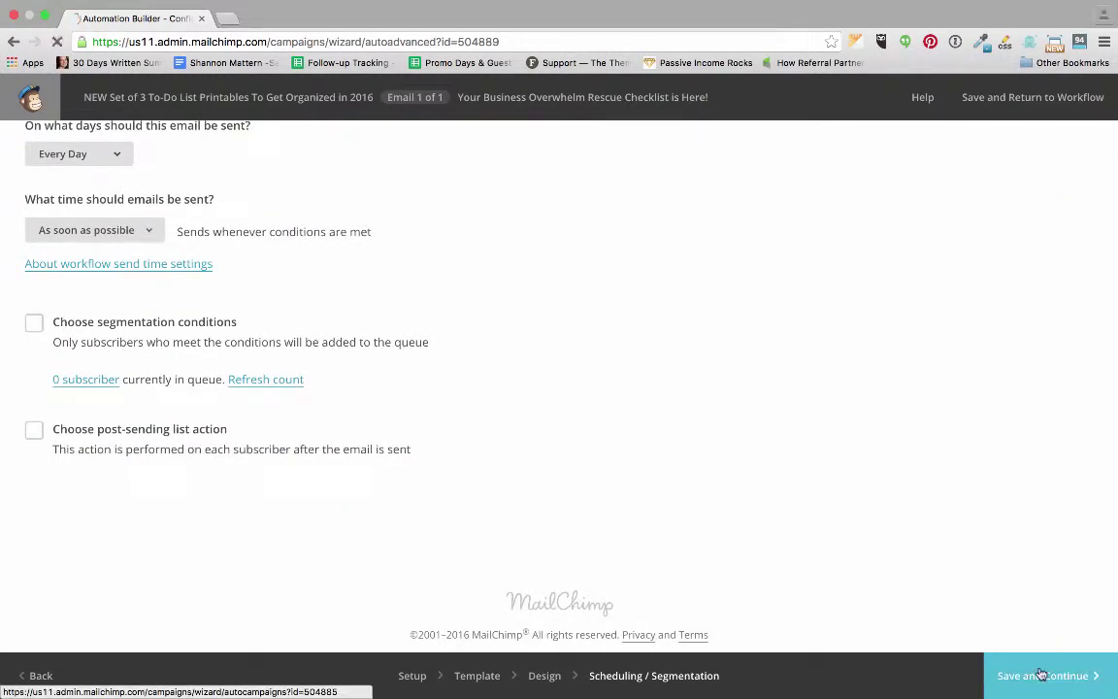
mouse_move(560, 675)
click(292, 449)
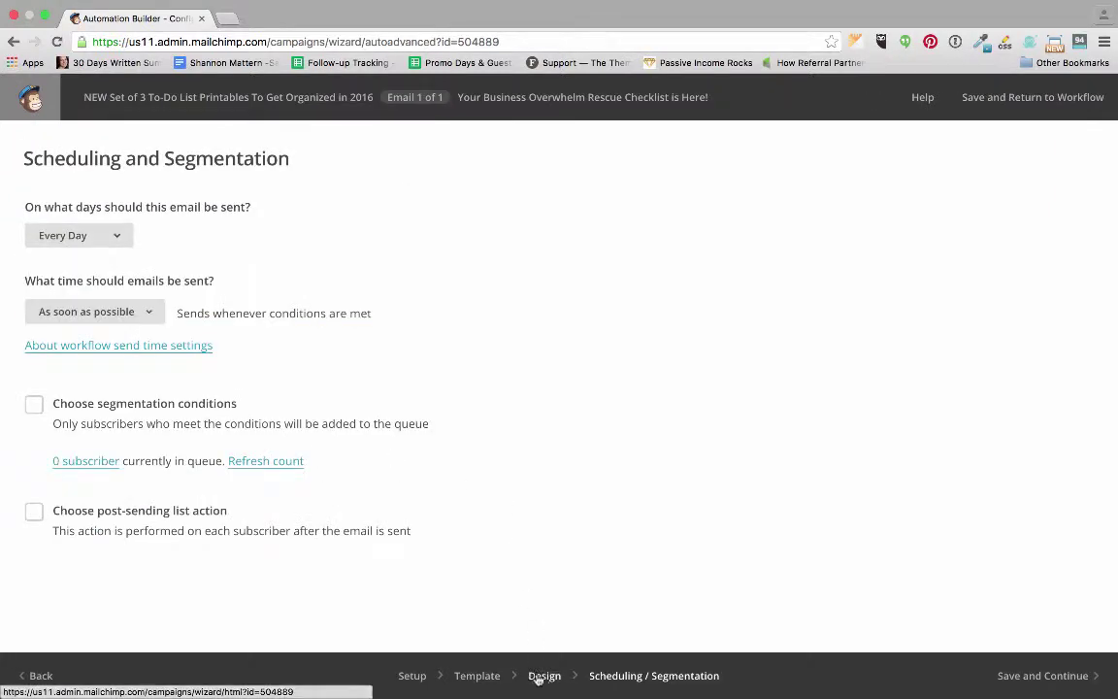
Go to the Design step of the paused checklist email.
click(543, 678)
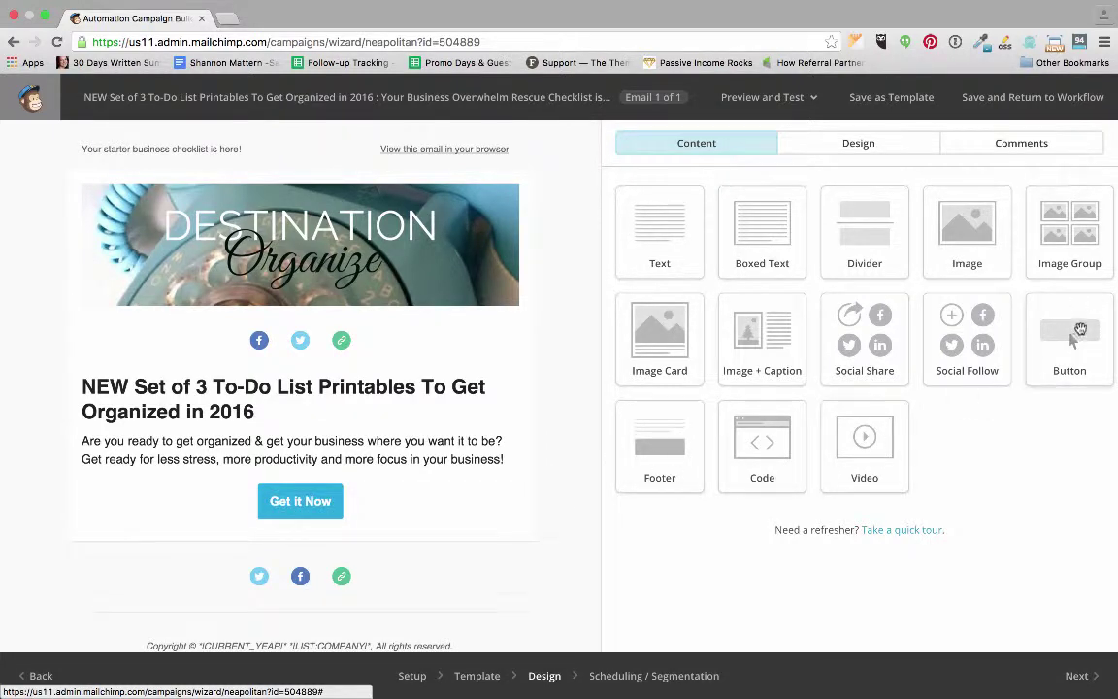
Add a second 'Get it Now' button below the first, linking to a File.
drag(1072, 337, 354, 548)
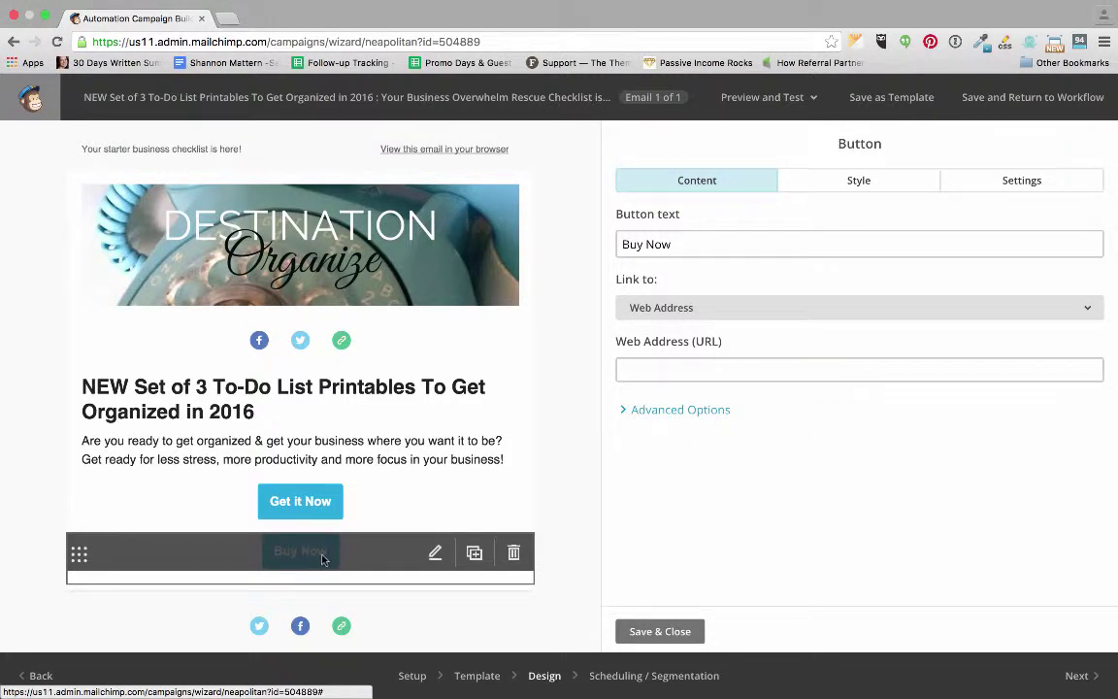
drag(686, 243, 597, 218)
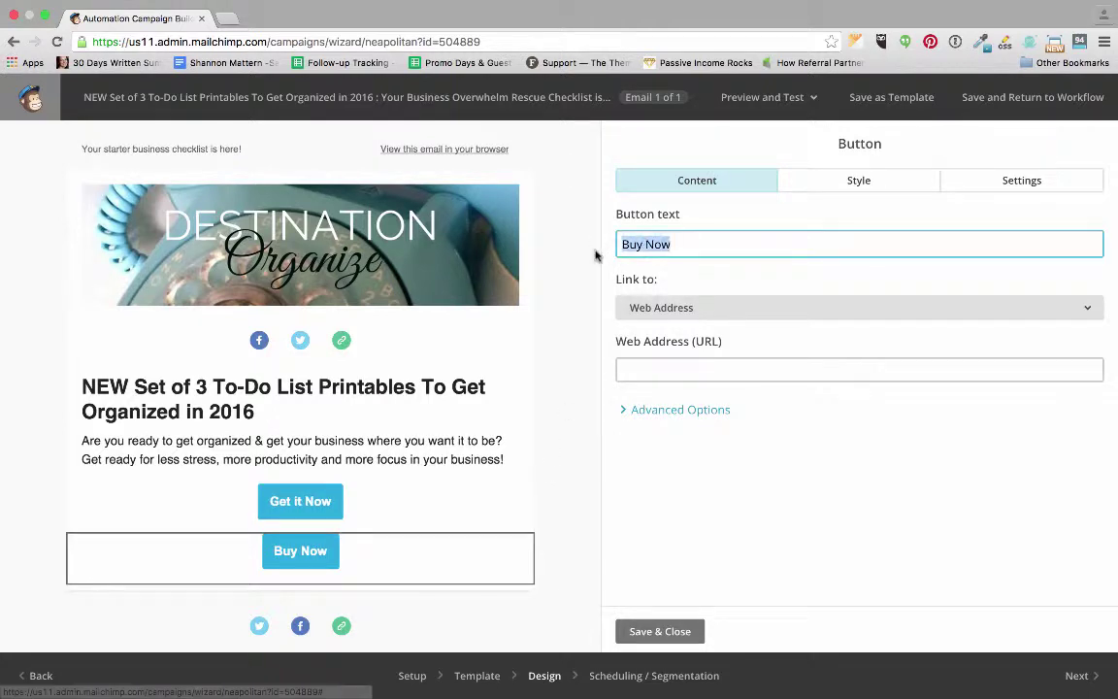
text(Get it Now)
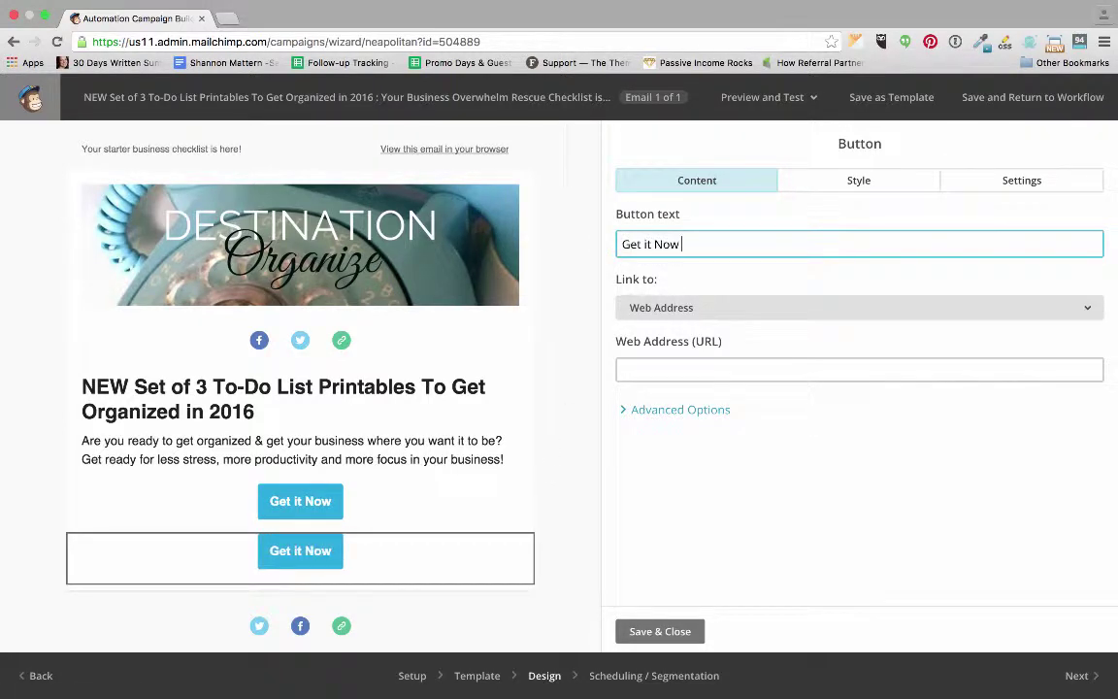
click(729, 307)
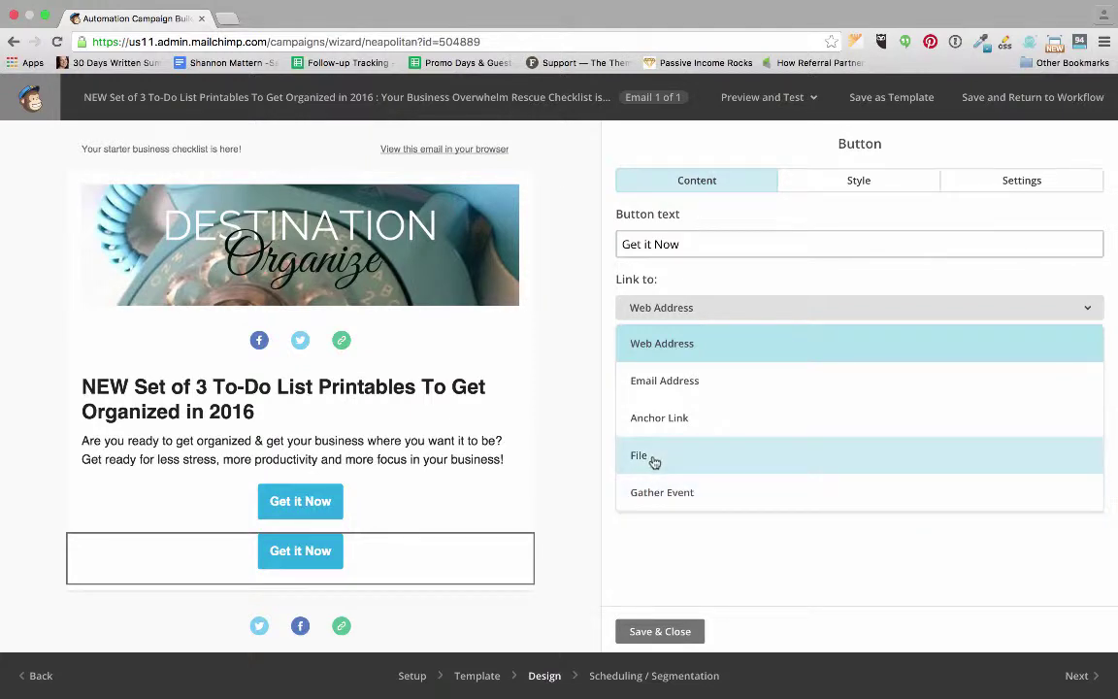
click(678, 461)
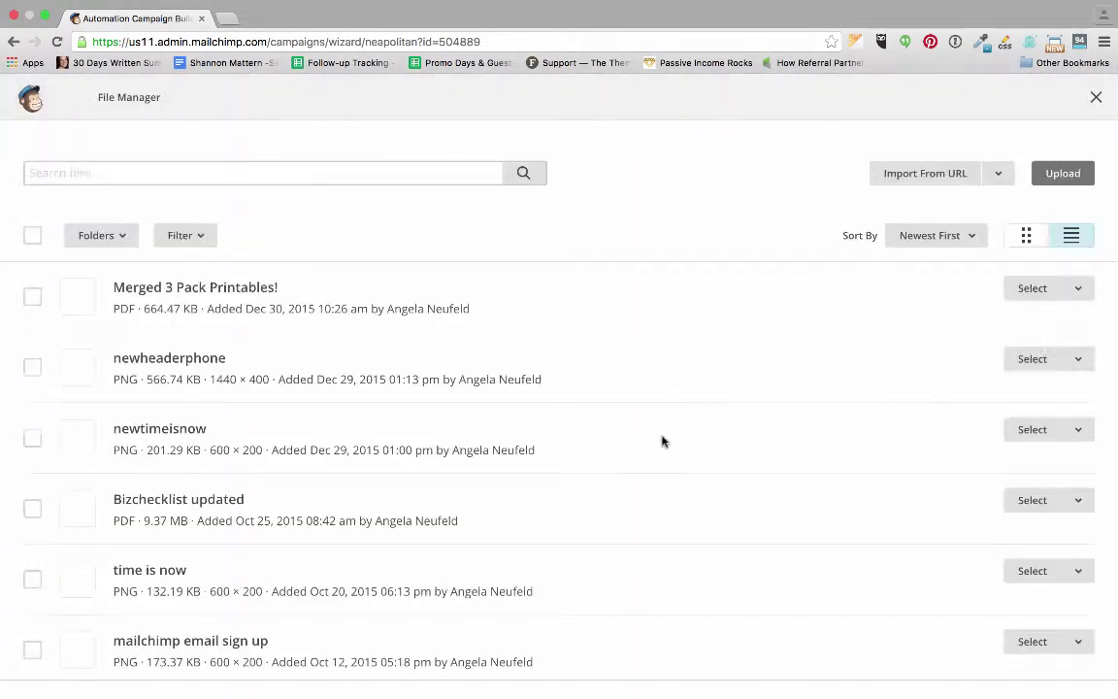
Upload Merged 3 Pack Printables!.pdf from Downloads as the button's linked file.
click(1064, 173)
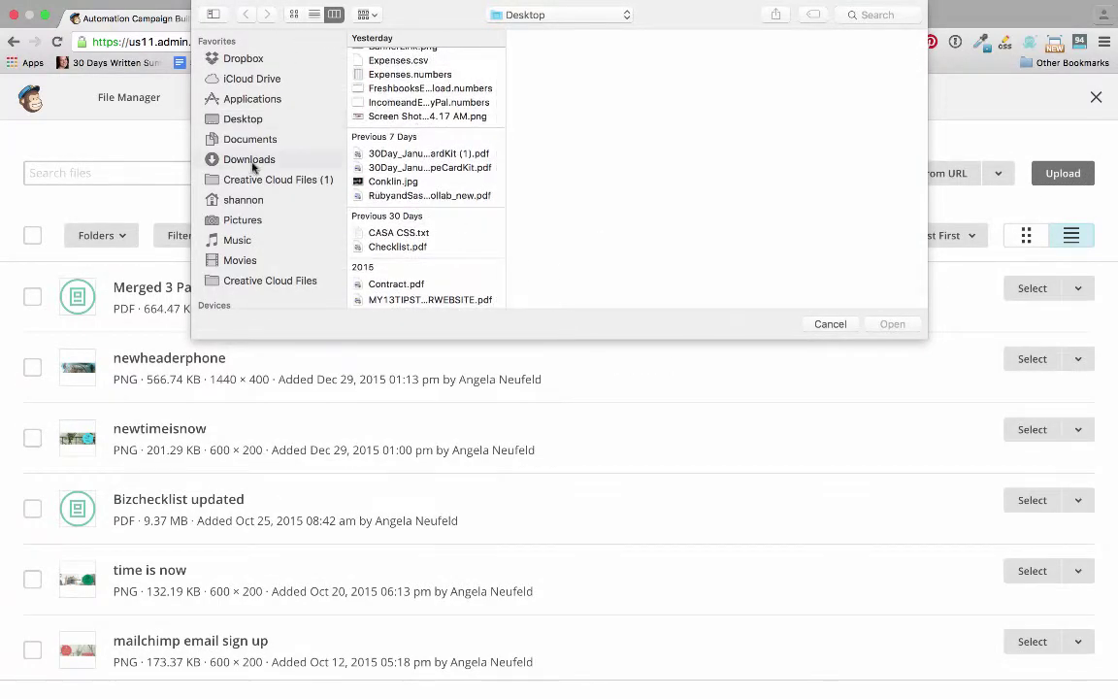
click(221, 160)
scroll(433, 121, down, 1)
click(391, 71)
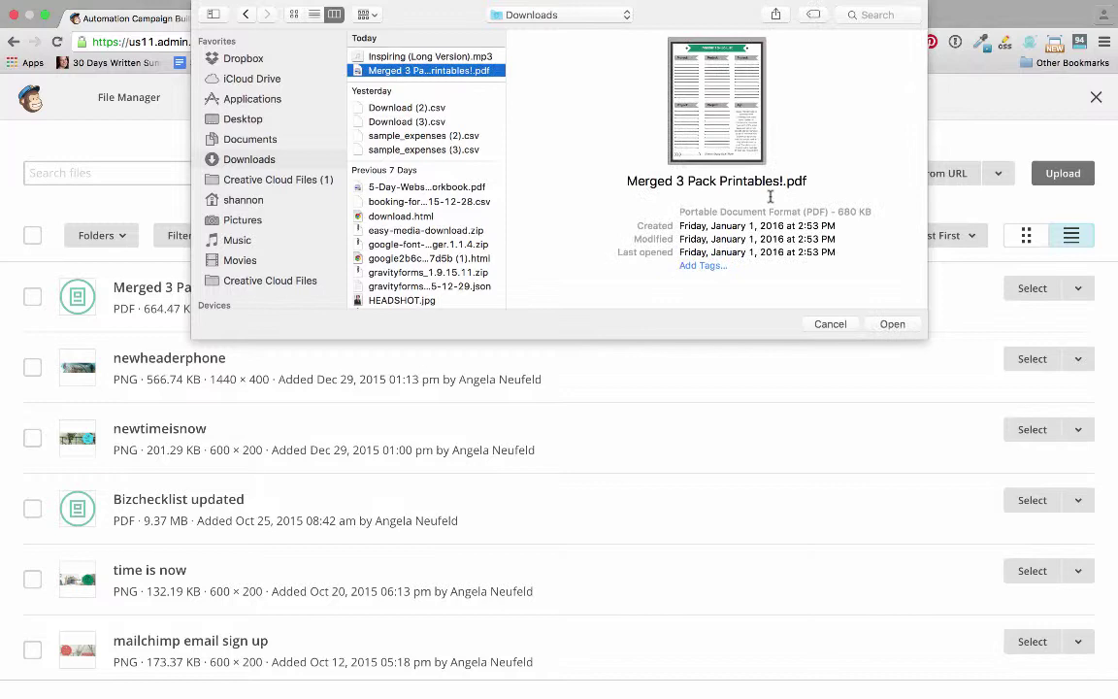
click(890, 328)
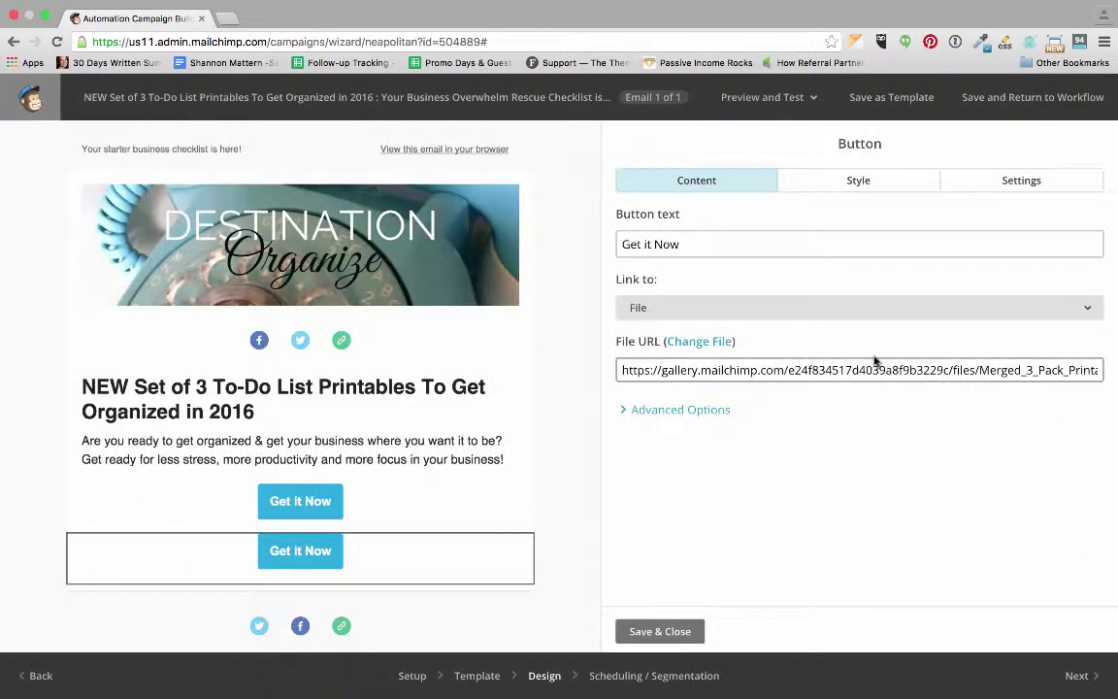
Delete the duplicate Get it Now button block and confirm the deletion.
mouse_move(337, 573)
click(684, 411)
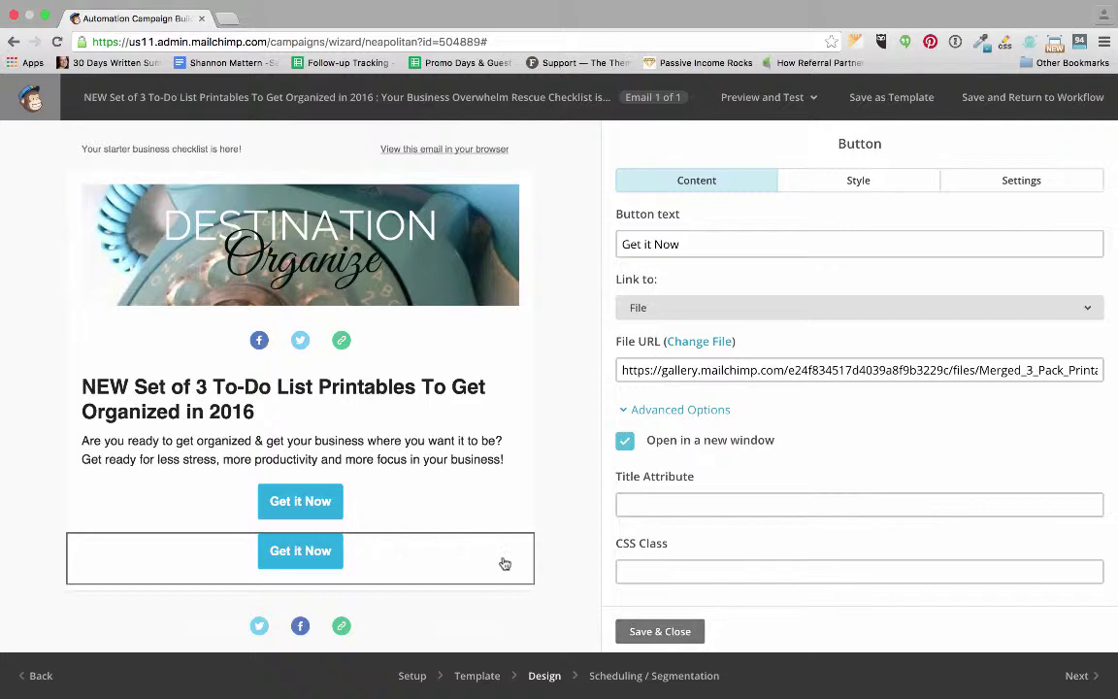
mouse_move(472, 502)
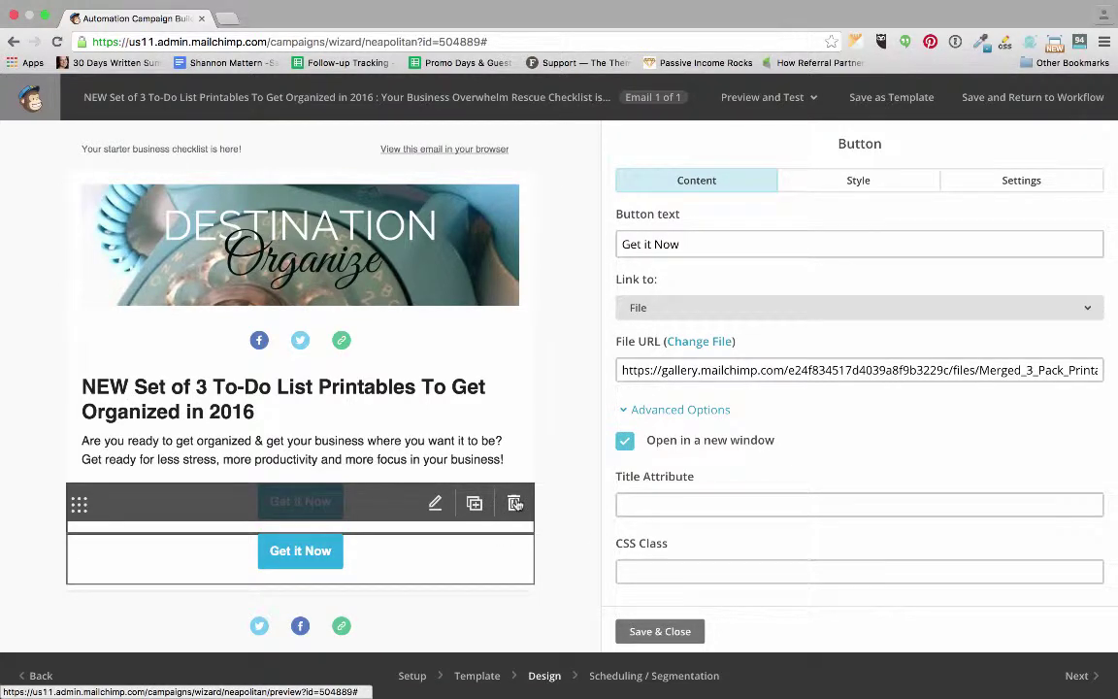
click(514, 503)
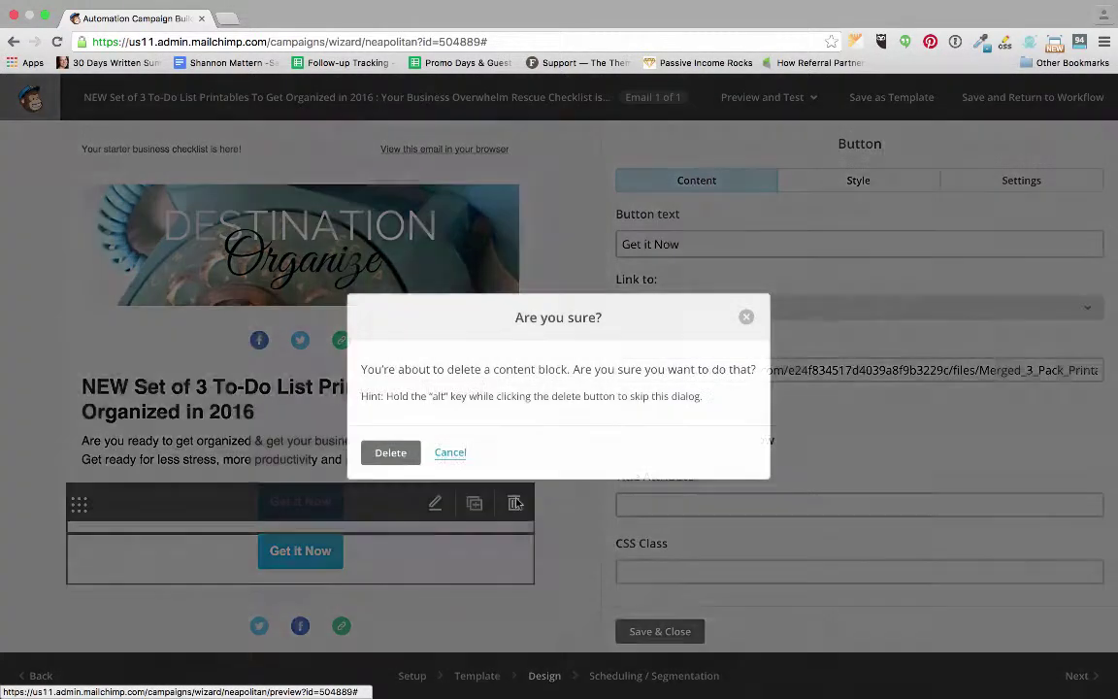
click(391, 452)
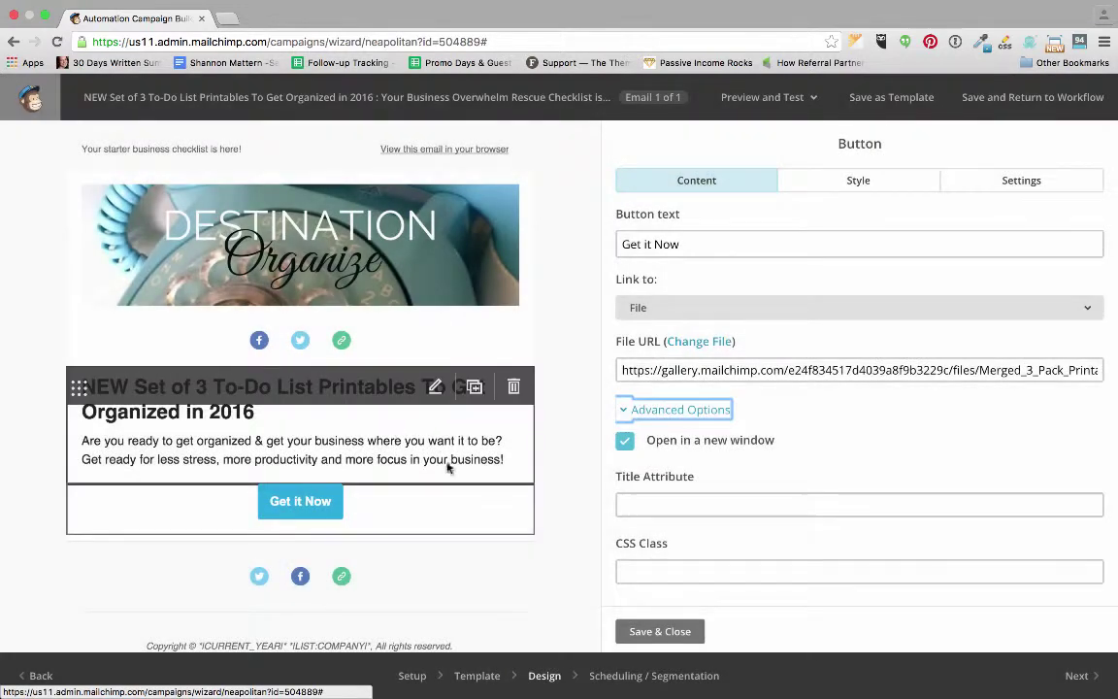
Save and close the Get it Now button's settings panel.
click(669, 632)
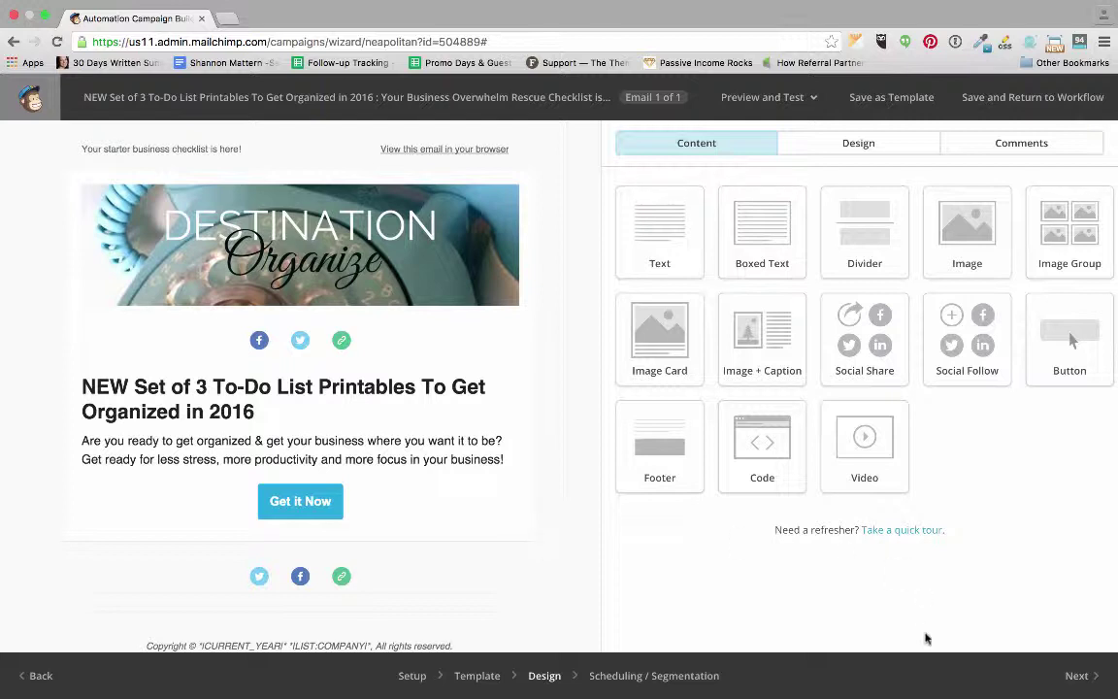
Finish the email's settings, then resume the paused welcome email from the workflow's Edit Email menu.
click(1079, 679)
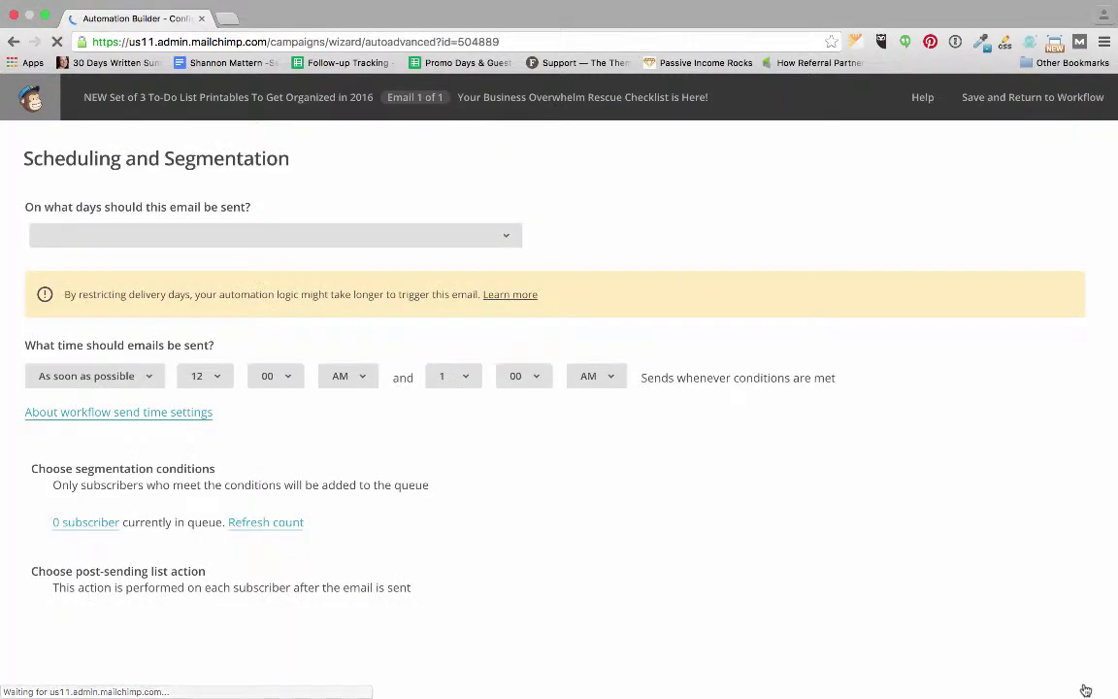
mouse_move(1083, 675)
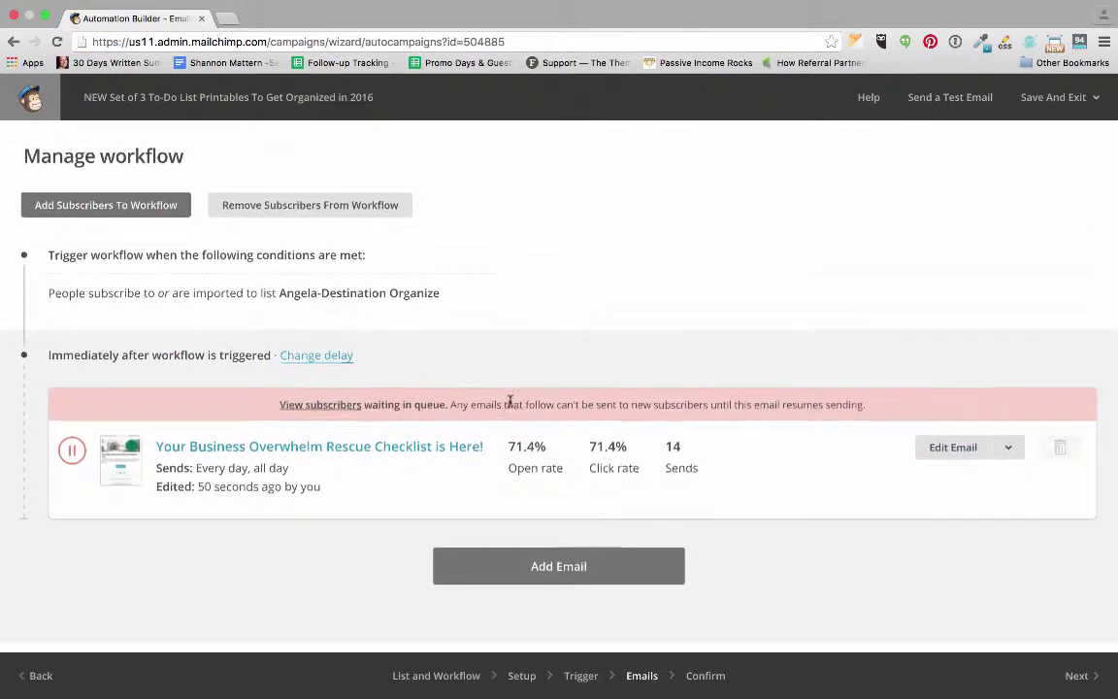
scroll(510, 400, down, 1)
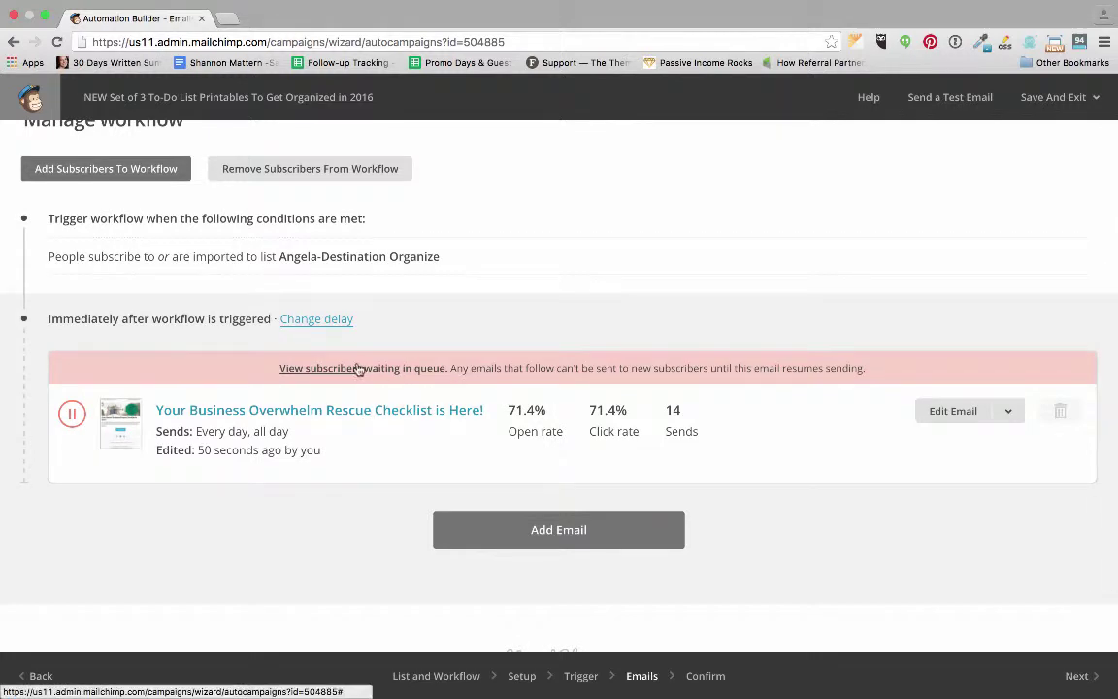
click(1008, 413)
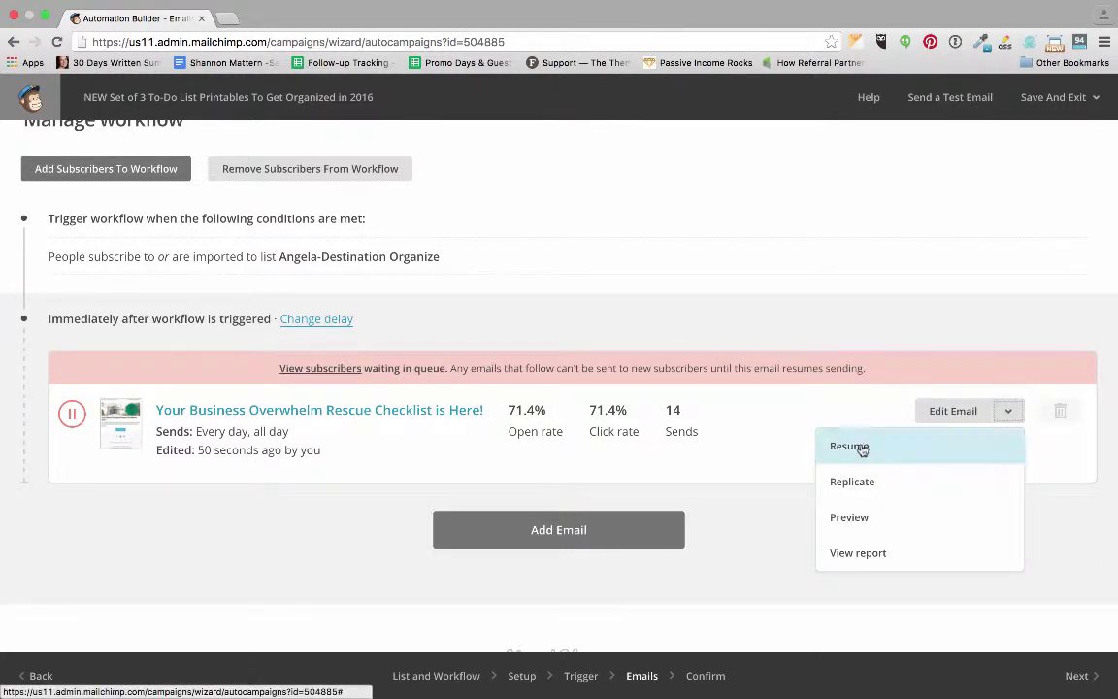
click(786, 446)
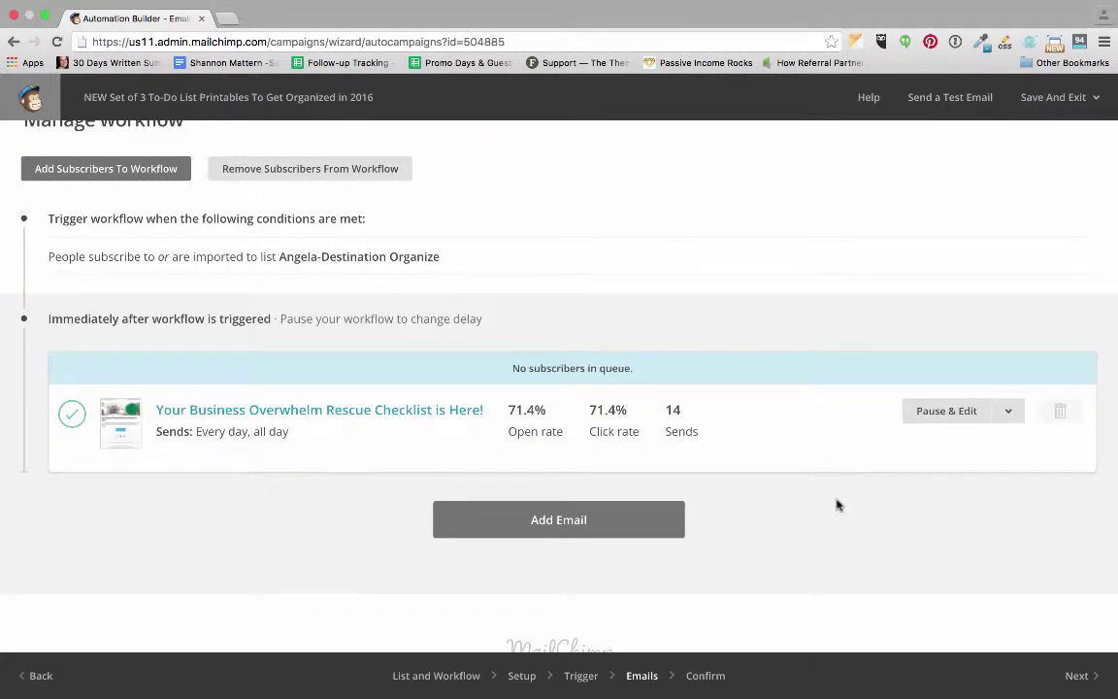
scroll(838, 504, down, 1)
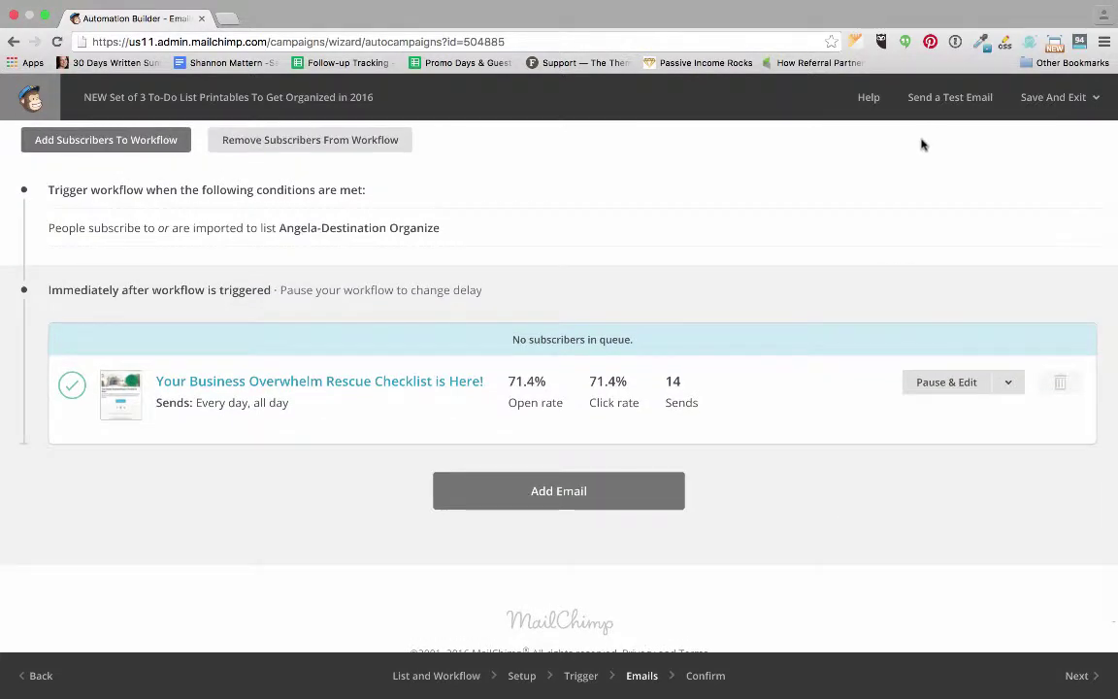
Send a test of the welcome email to a new recipient address and dismiss the confirmation.
click(938, 101)
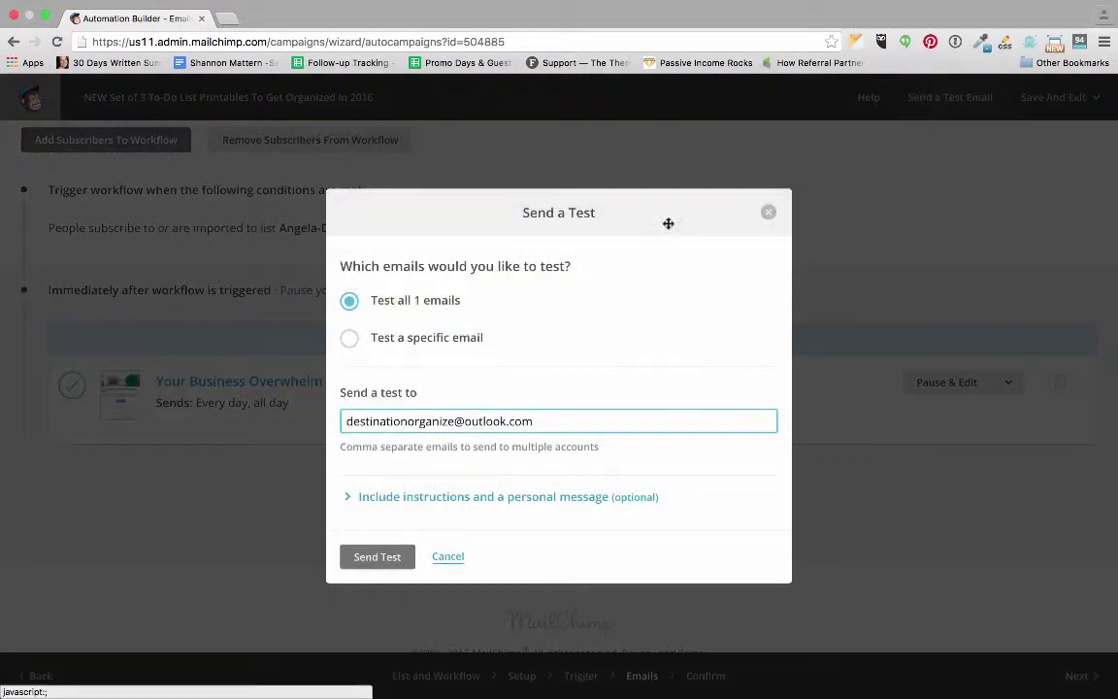
triple_click(458, 421)
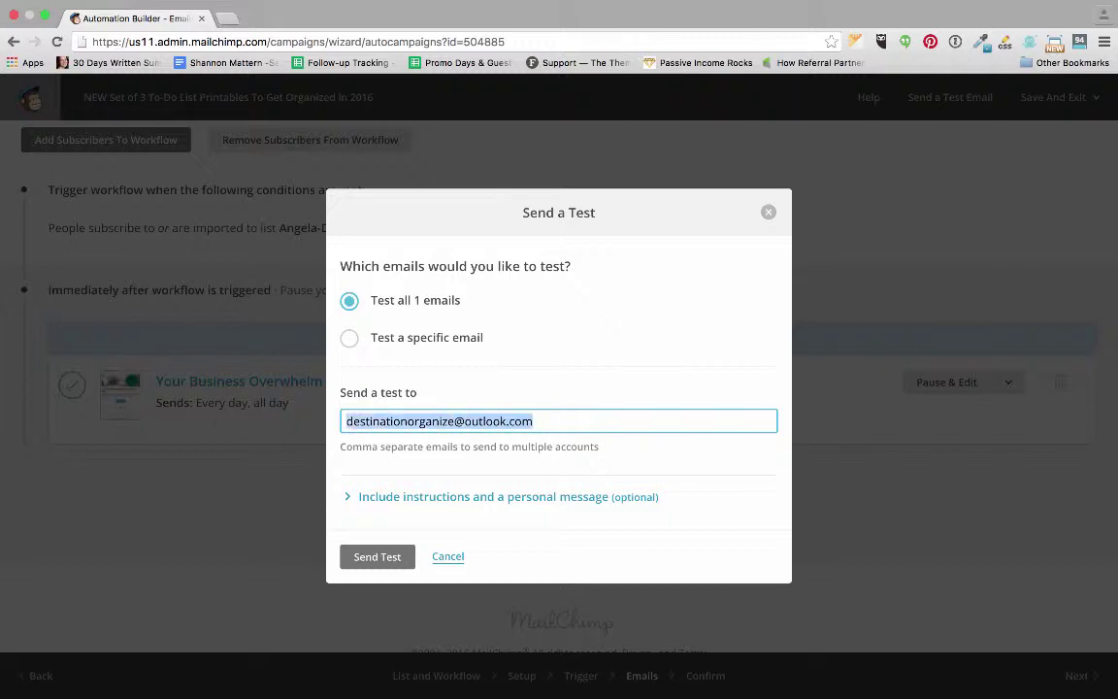
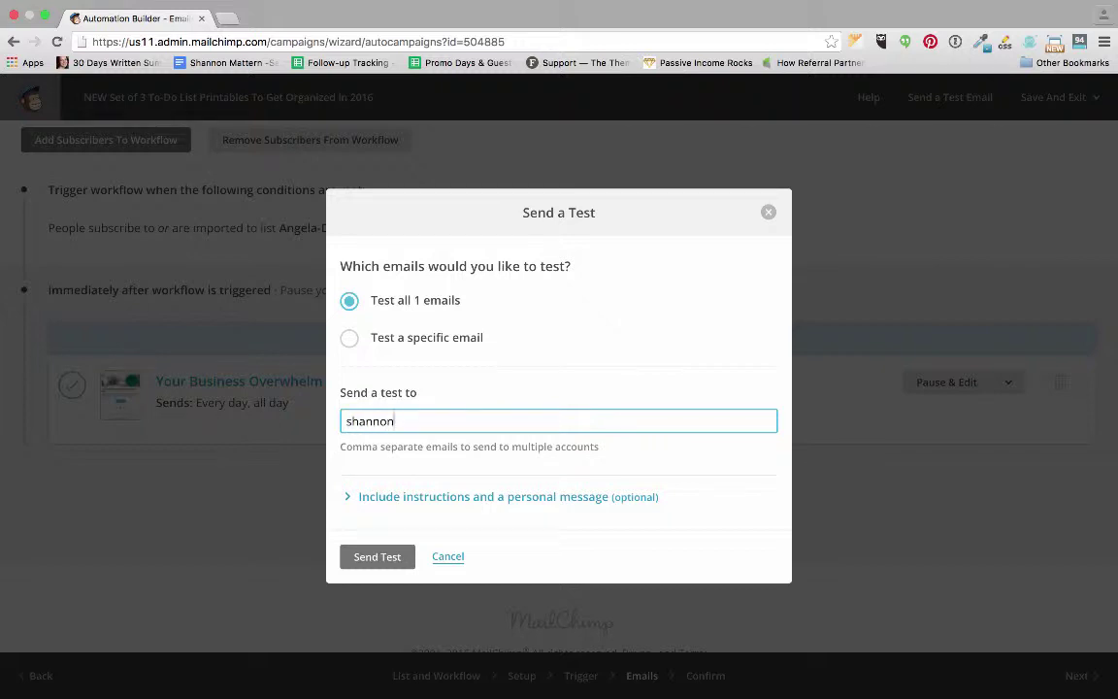
key(Return)
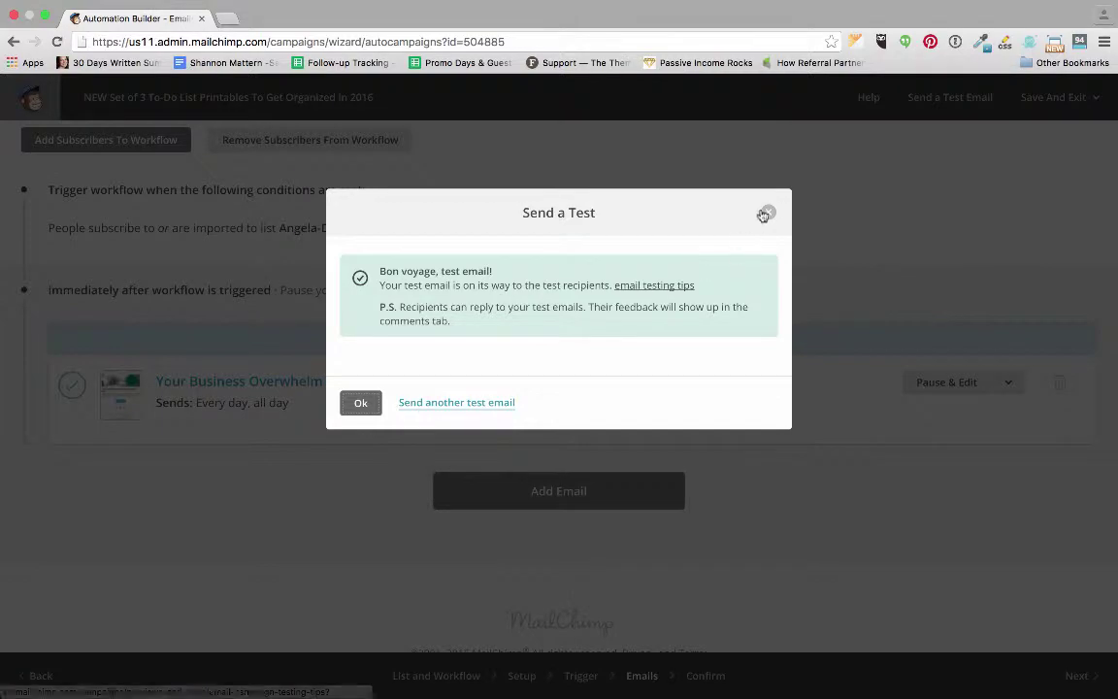
click(768, 212)
Refresh the Airmail inbox and open the '[Test] Your Business Overwhelm Rescue Checklist is Here!' message.
mouse_move(194, 669)
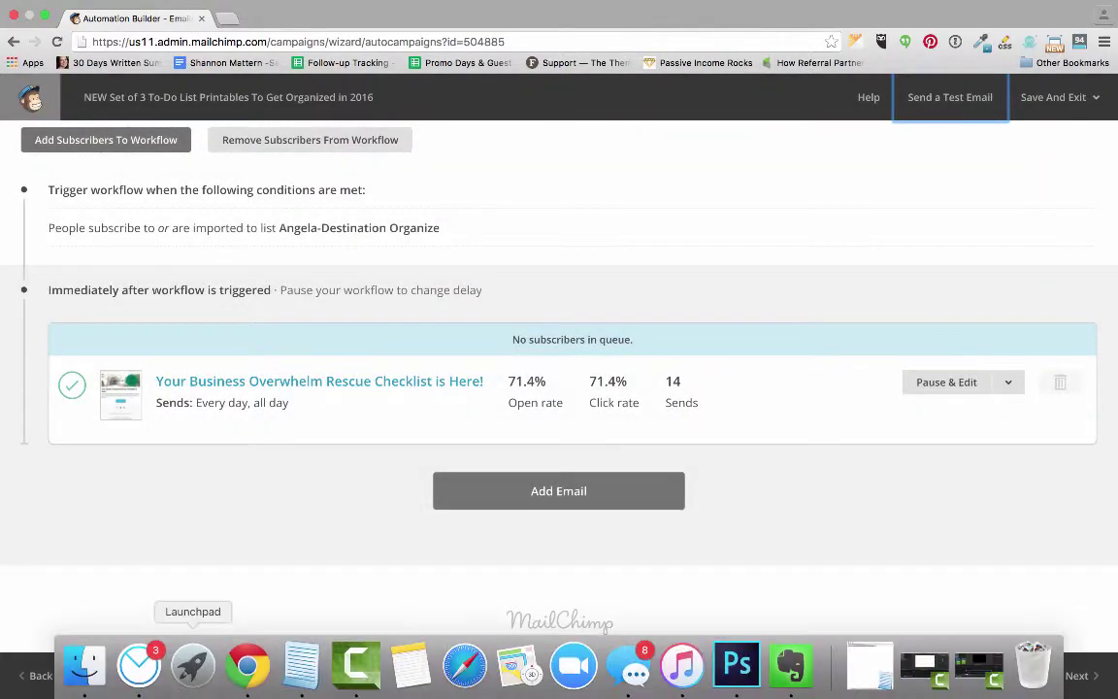
click(139, 665)
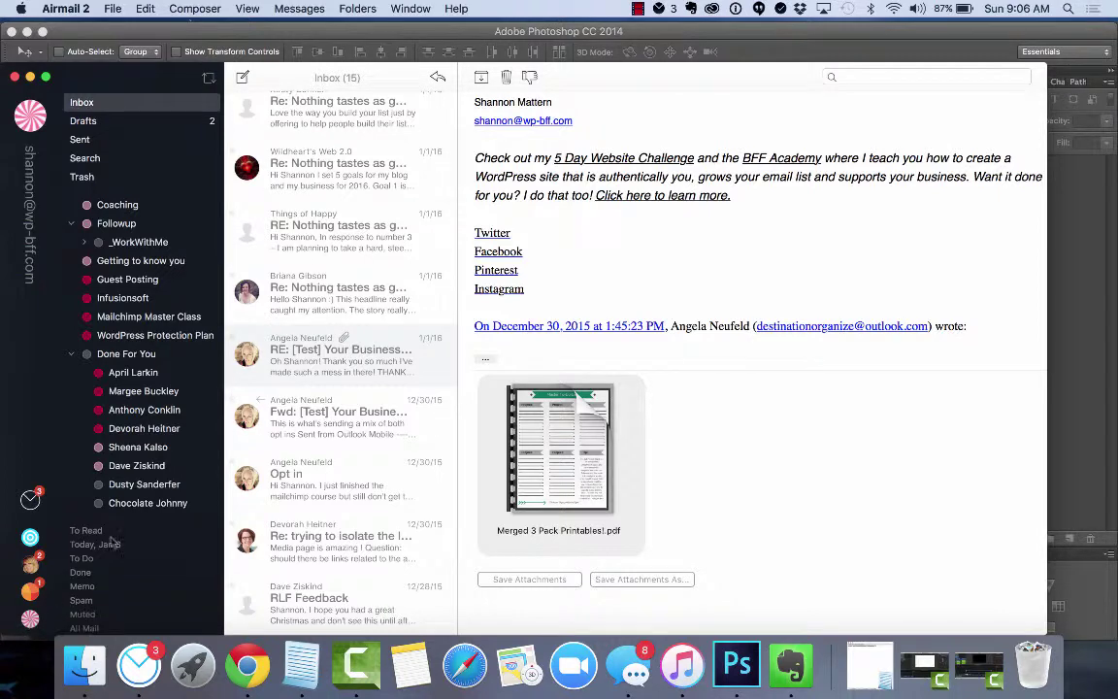
scroll(354, 245, up, 5)
scroll(354, 246, up, 5)
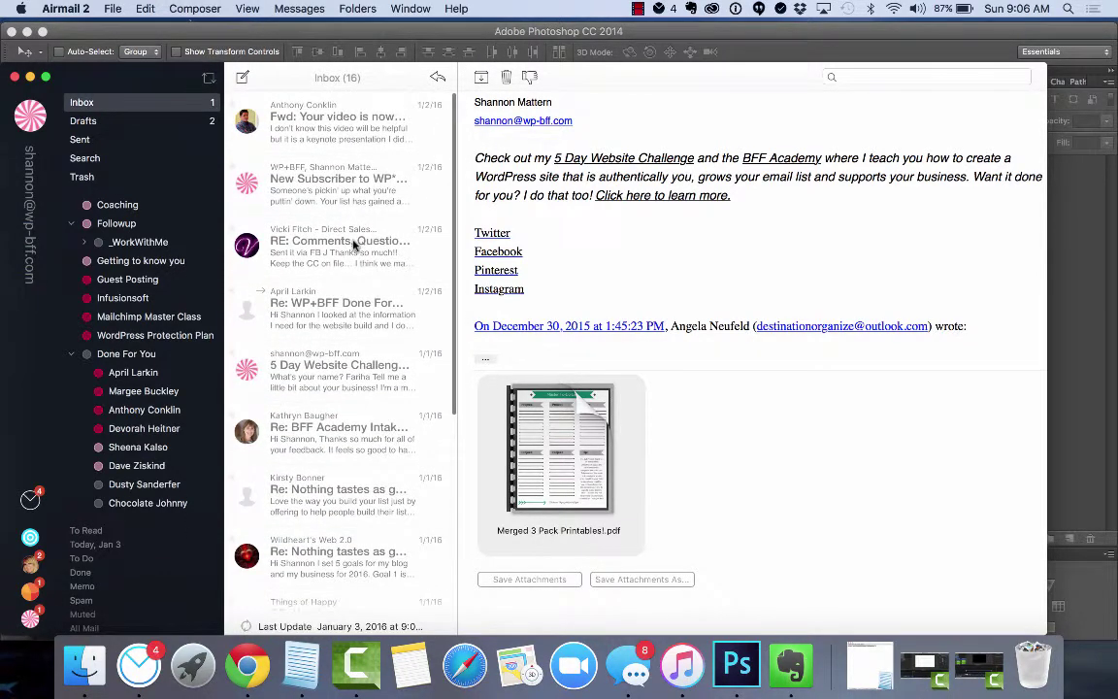
scroll(355, 245, up, 3)
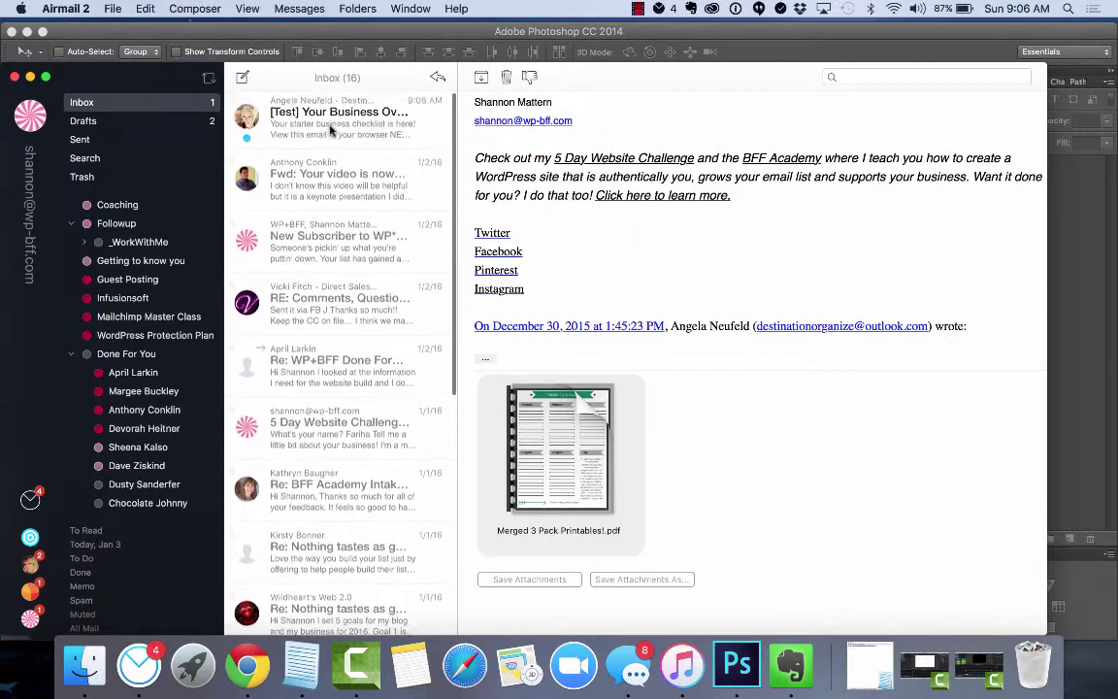
click(332, 117)
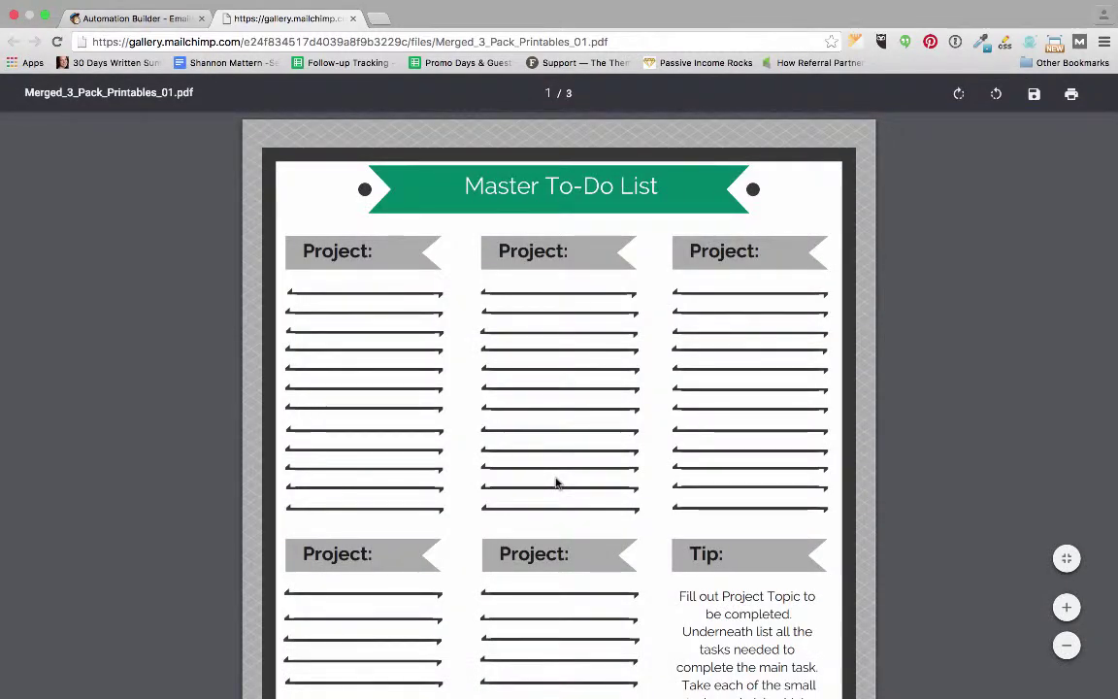
Scroll through the Master To-Do List page of Merged_3_Pack_Printables_01.pdf.
scroll(554, 516, down, 3)
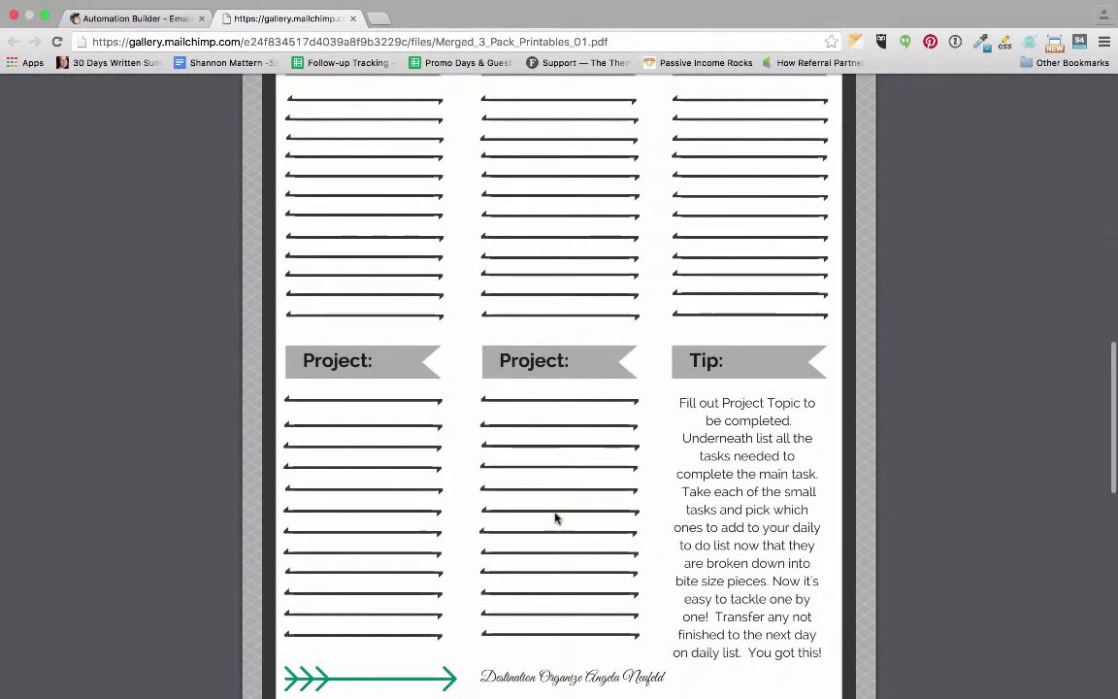
scroll(555, 517, up, 3)
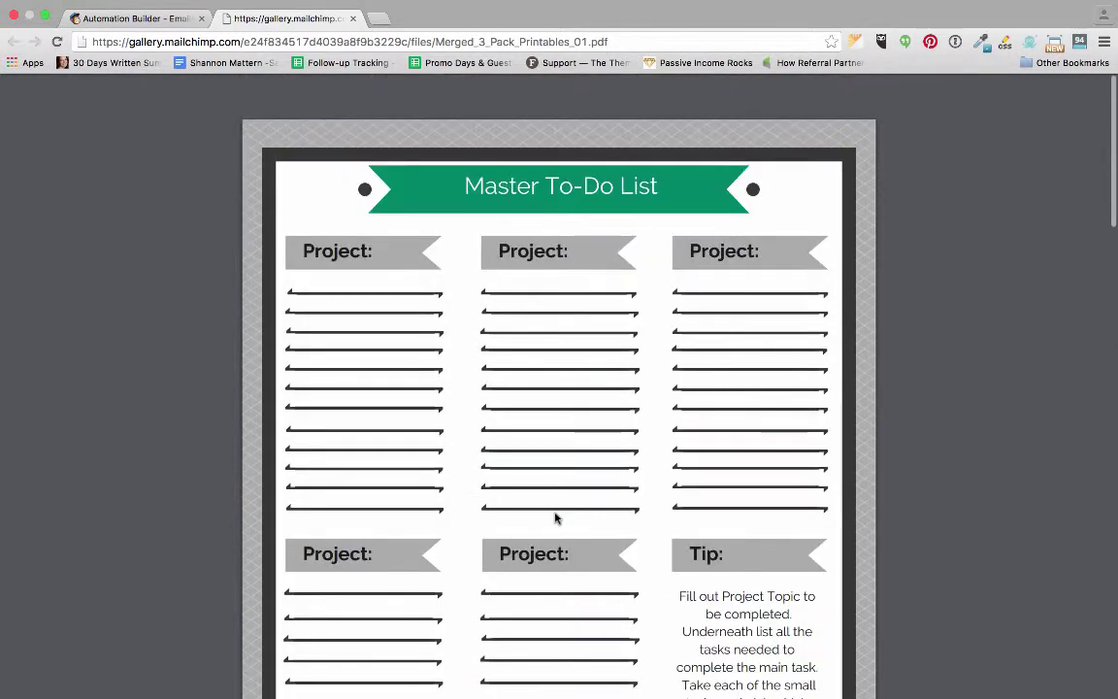